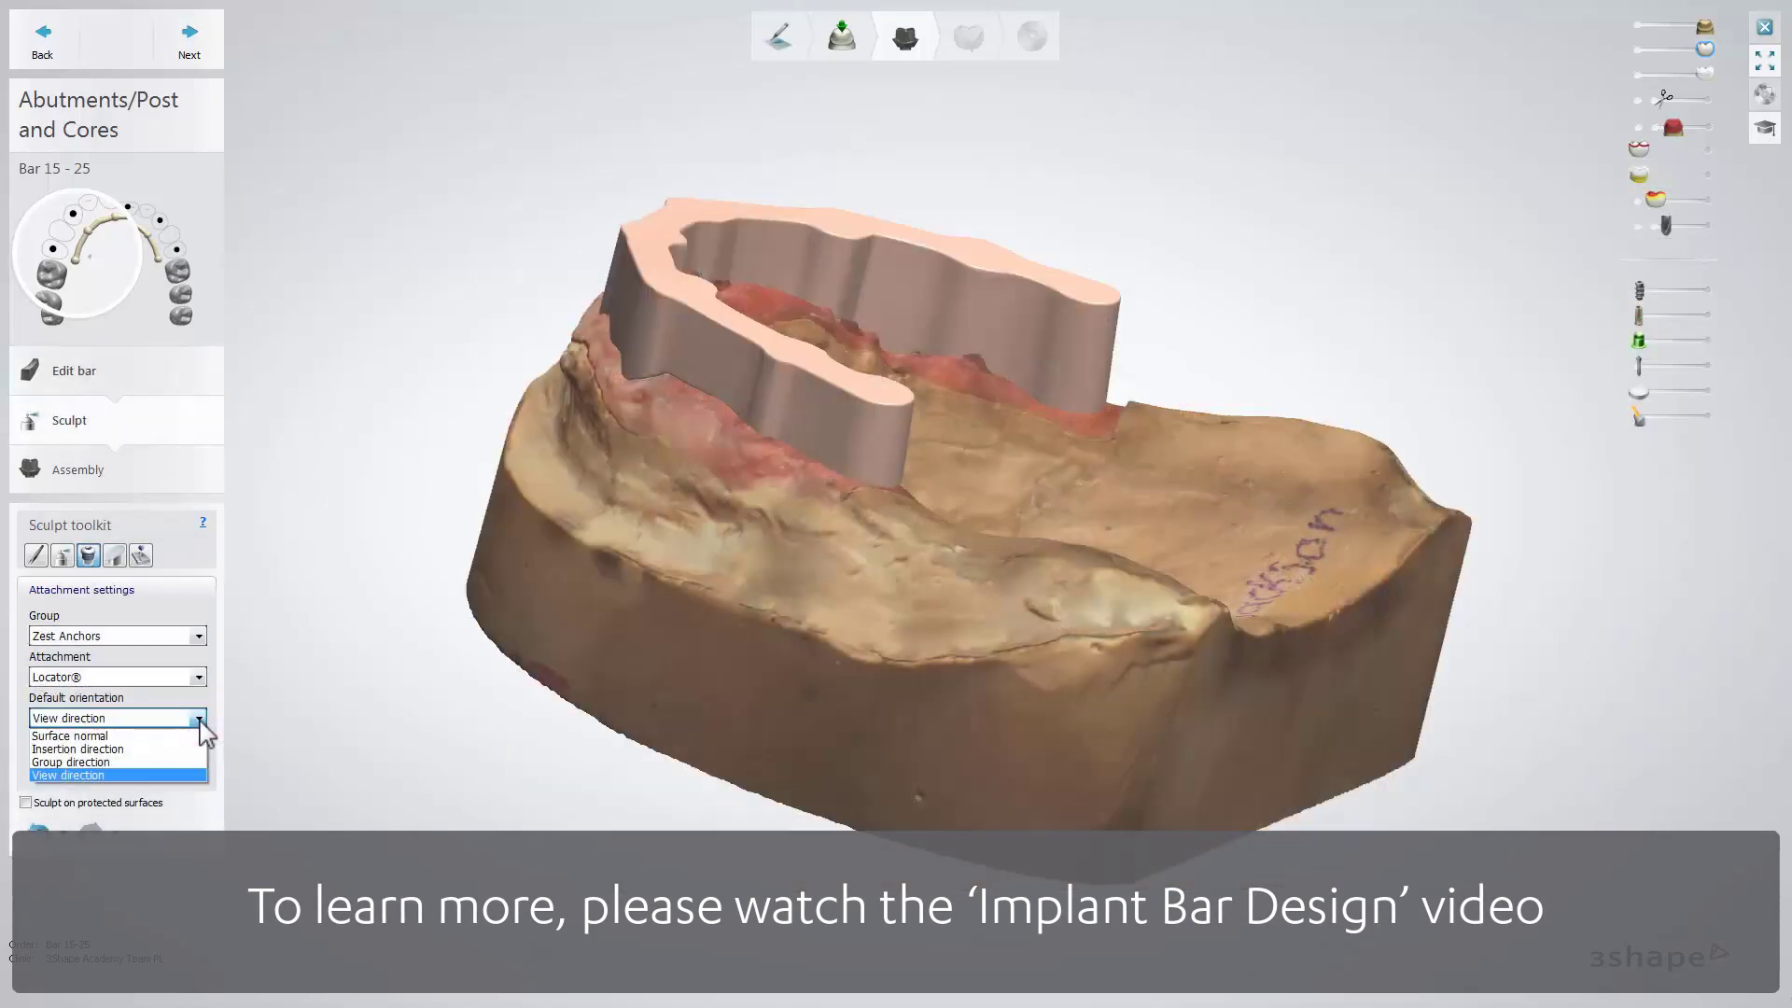
Orient attachments by Group direction and place two Locators at the bar's front and right ends.
left_click(112, 762)
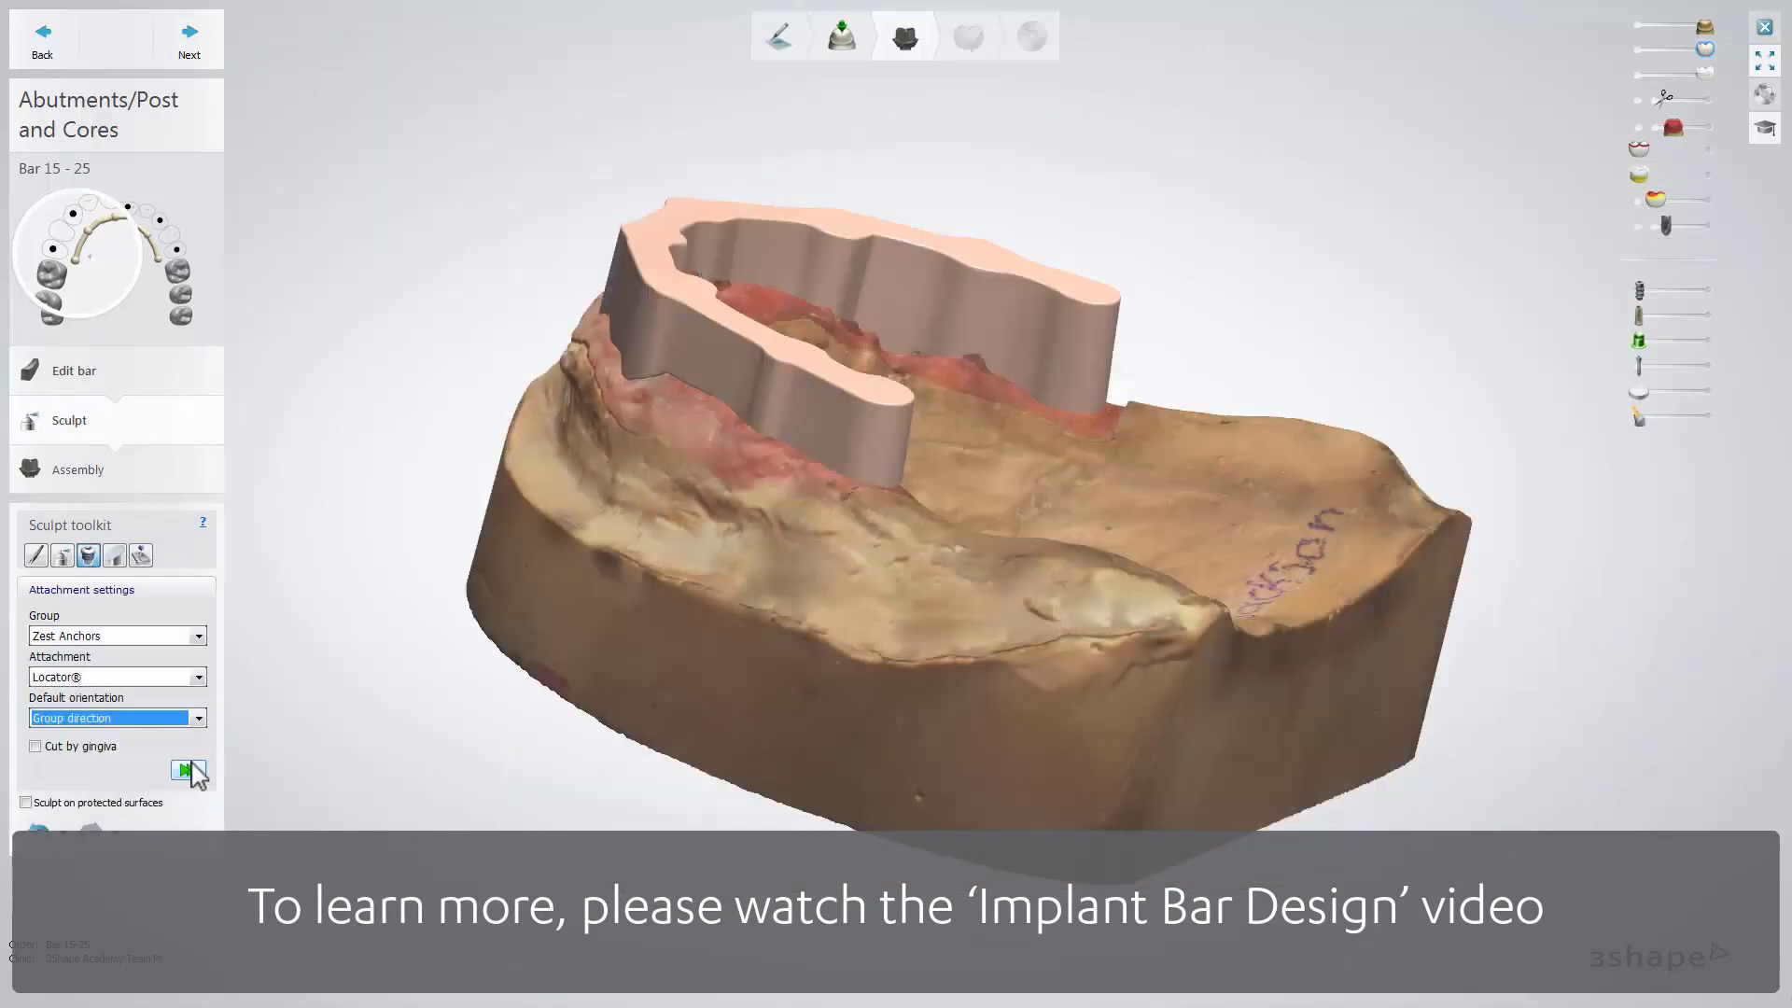
left_click(878, 395)
left_click(1087, 293)
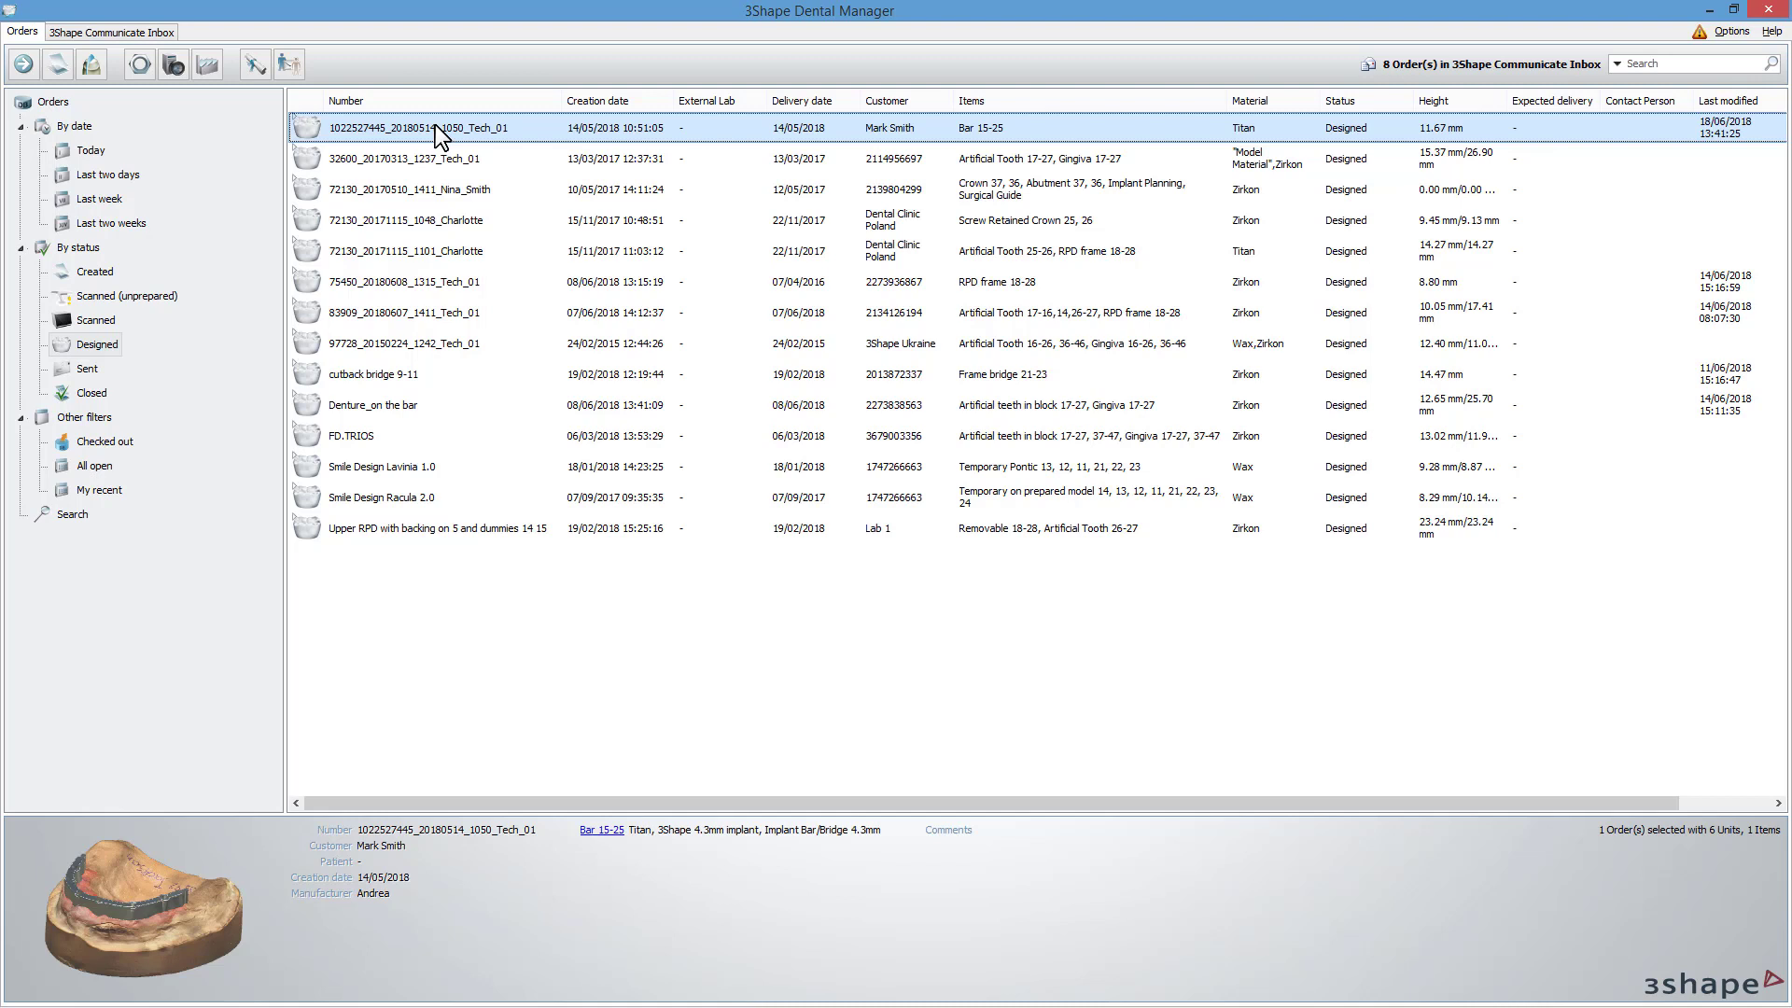
Copy the Bar 15-25 order with Copy and Append CAD Design to Preparation scan.
right_click(435, 125)
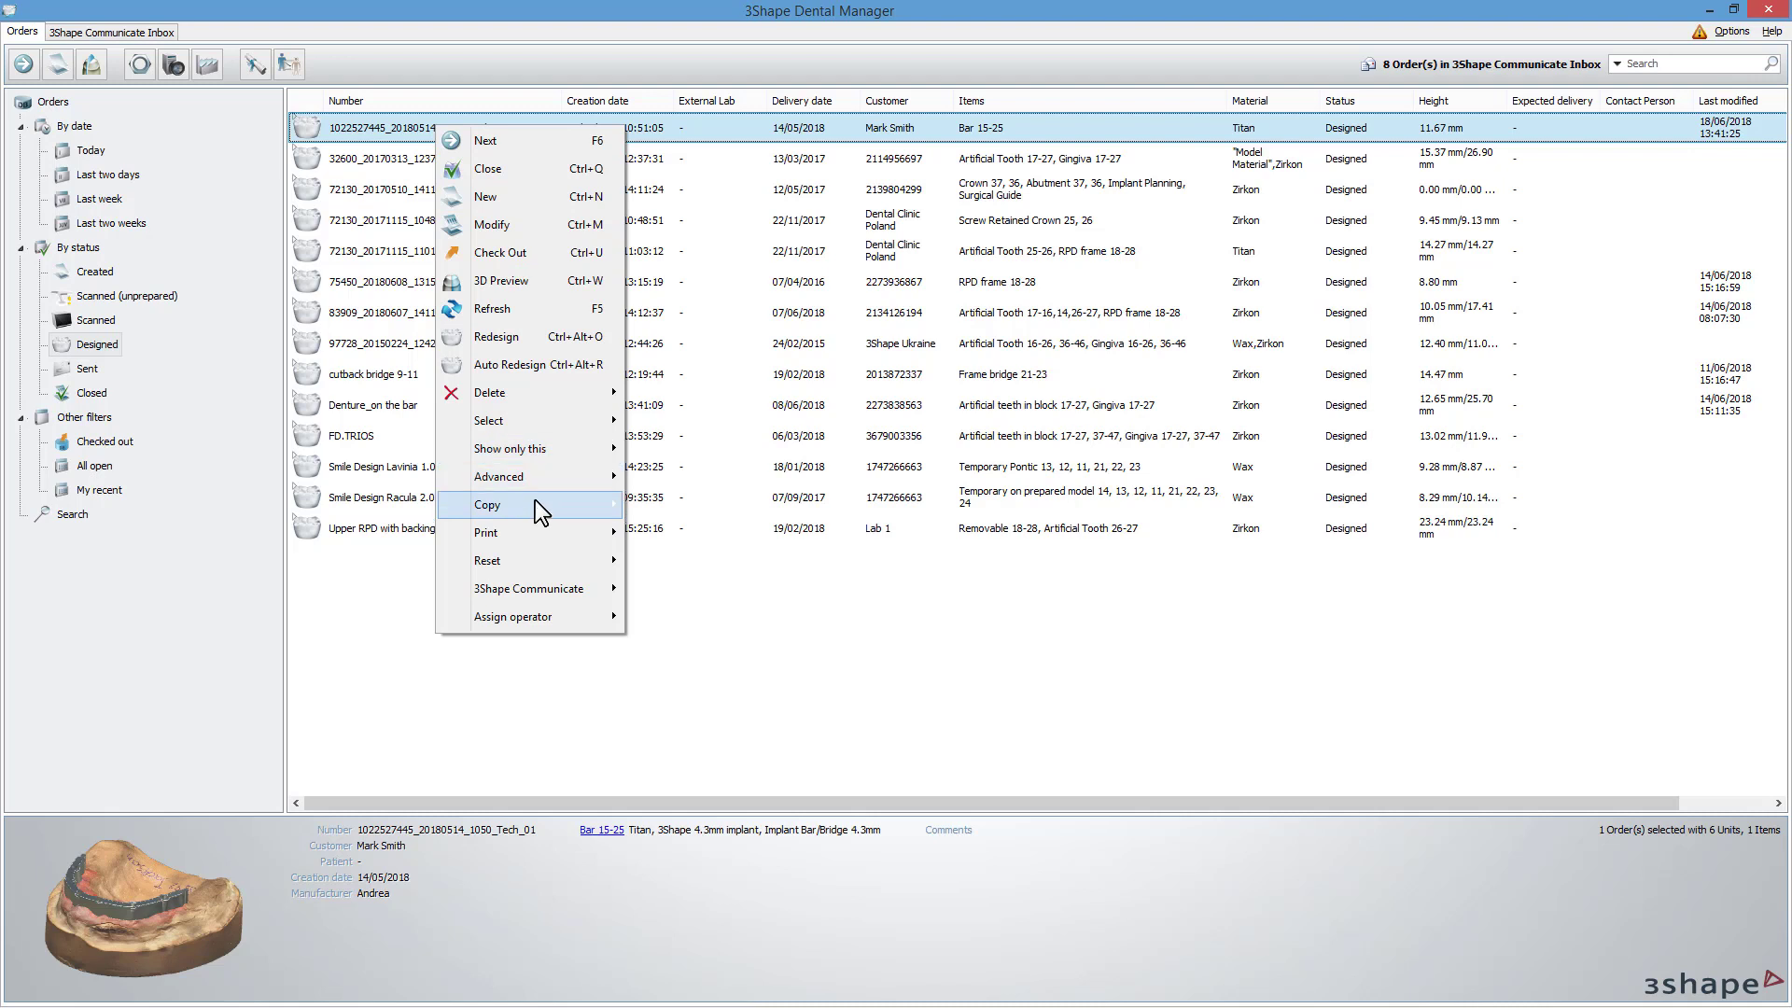
mouse_move(535, 506)
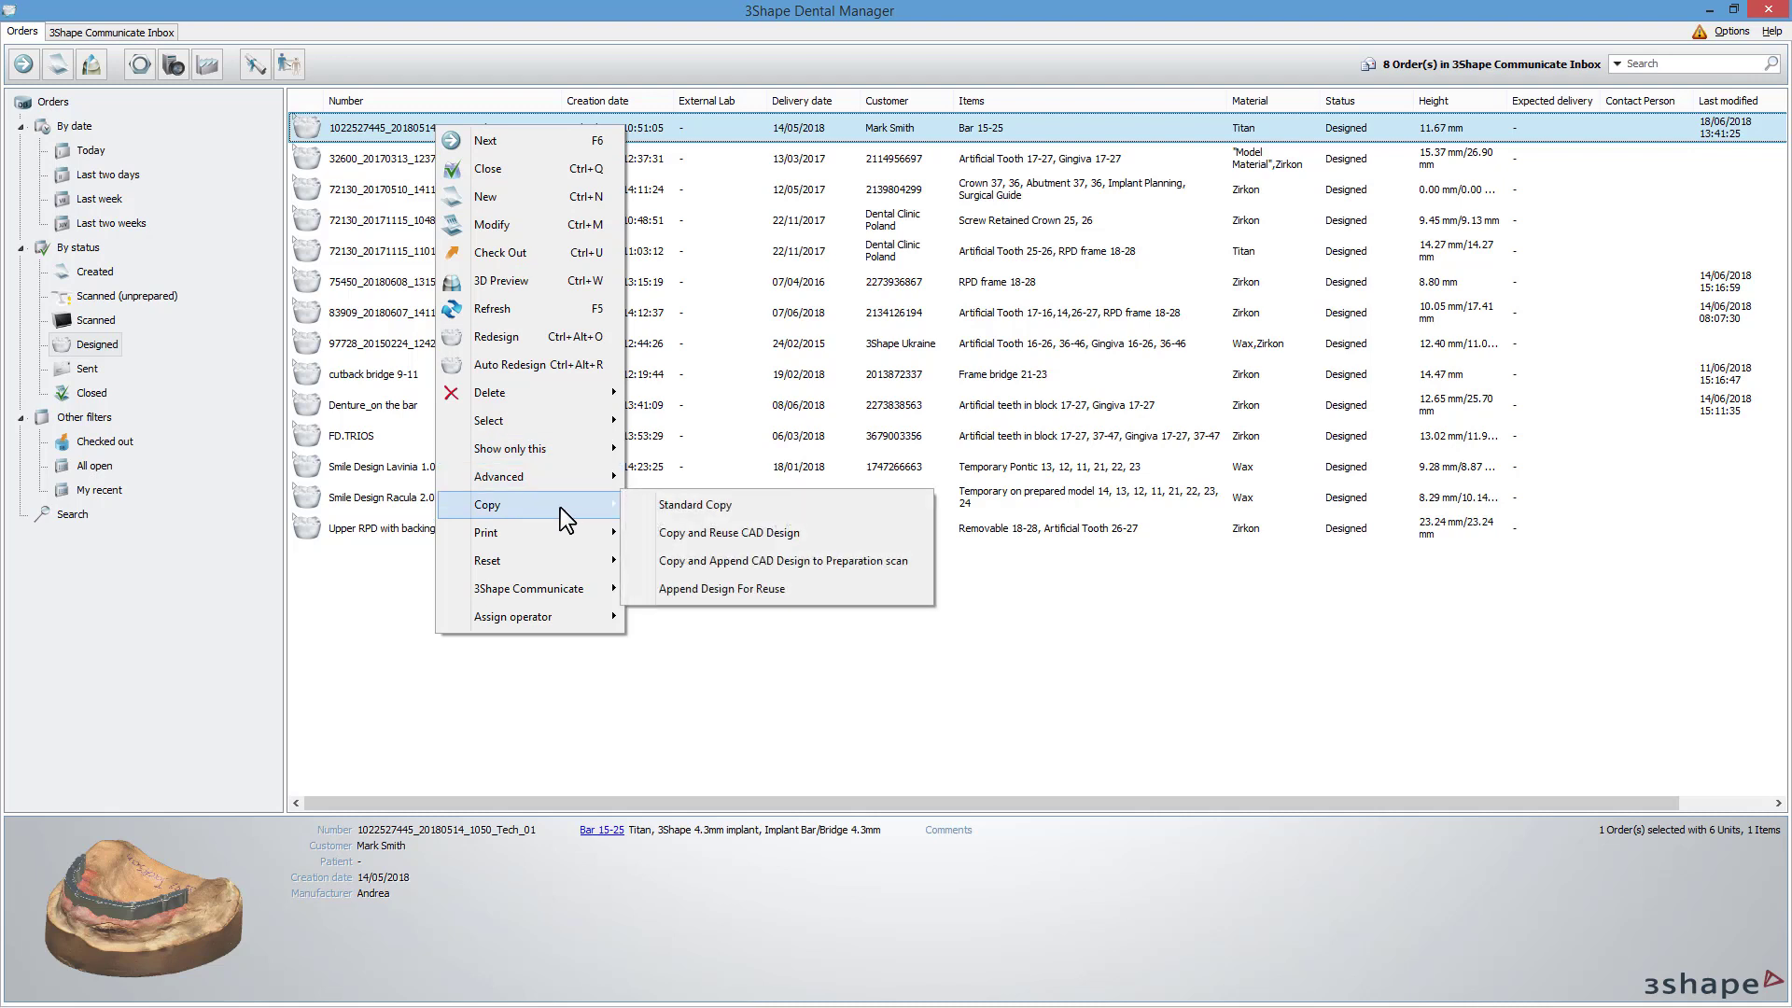
left_click(784, 570)
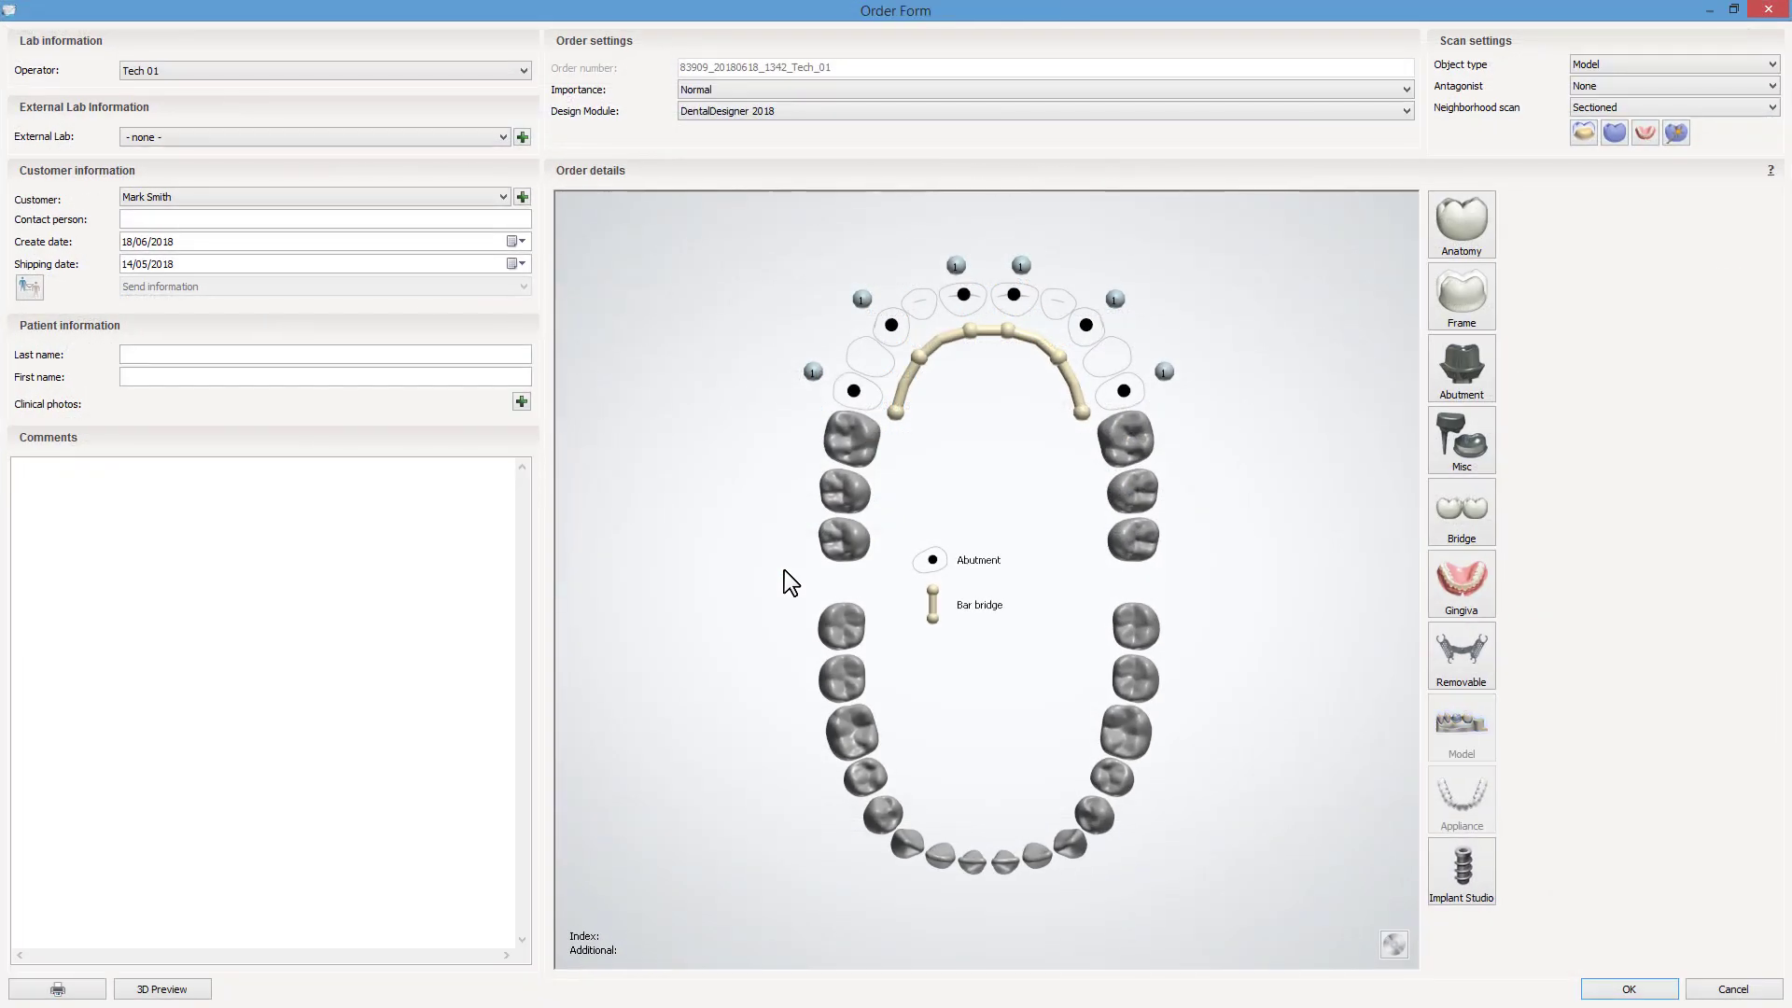
Clear all abutments and the bar bridge, add a removable RPD frame, and save without rescanning.
right_click(855, 395)
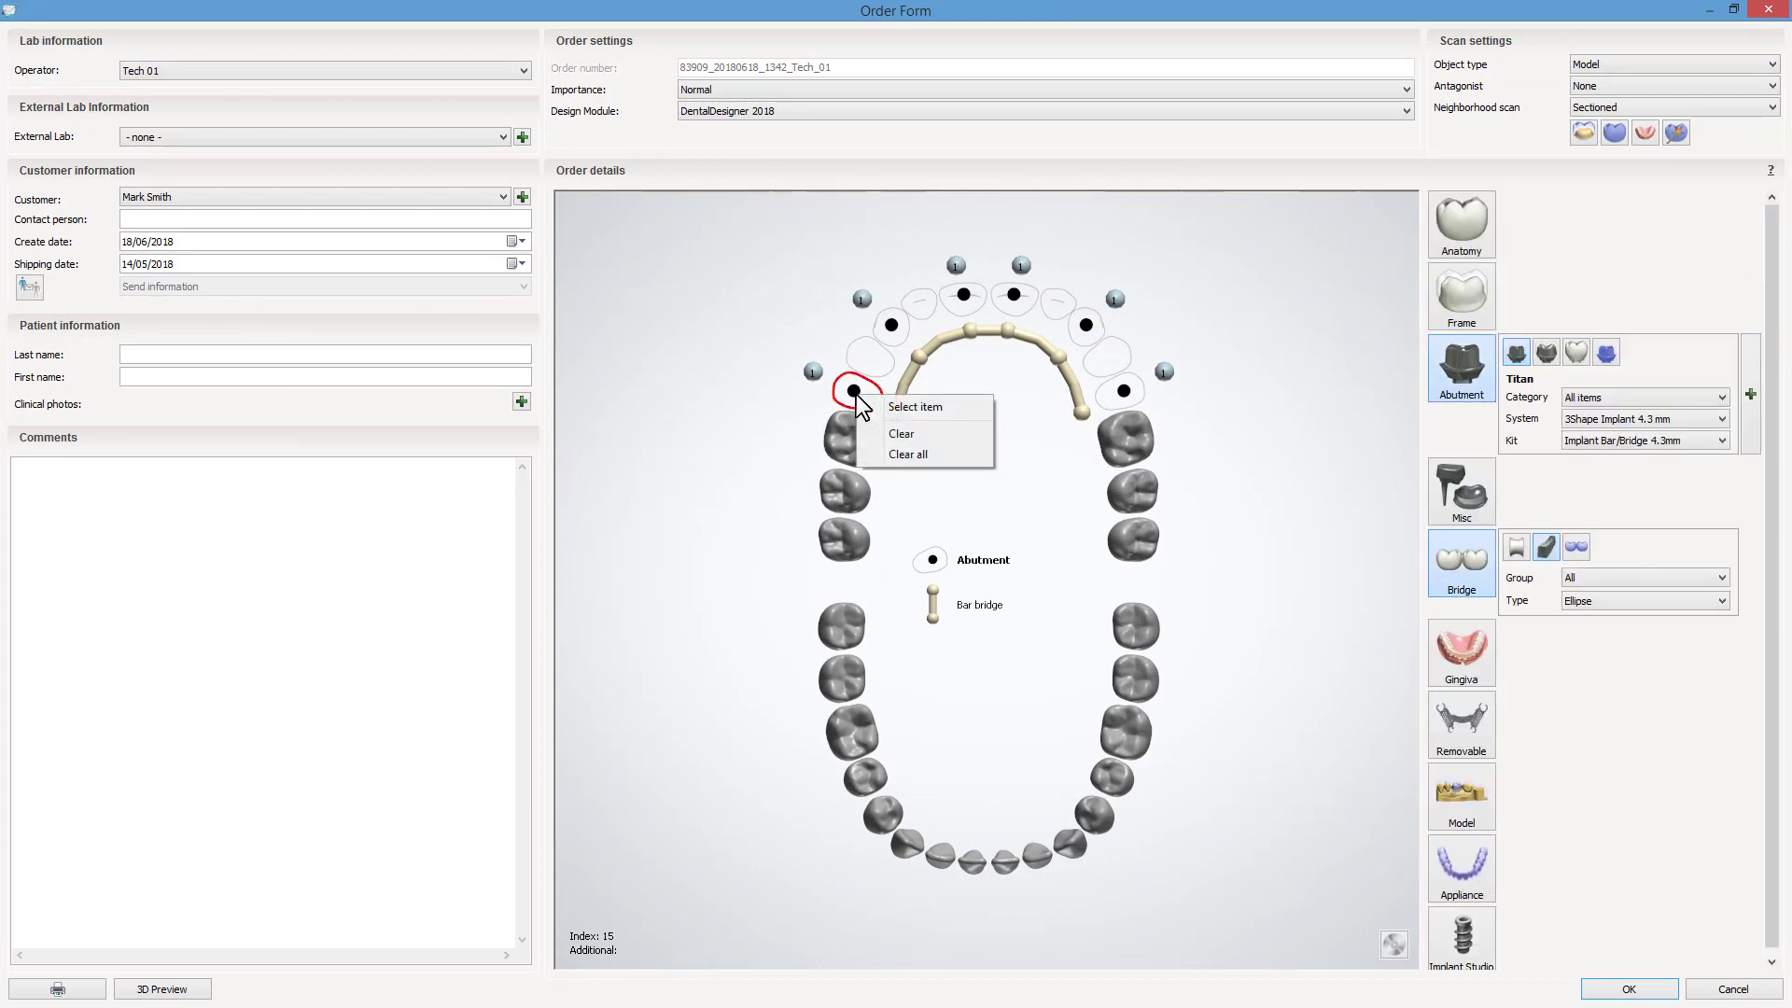
left_click(908, 458)
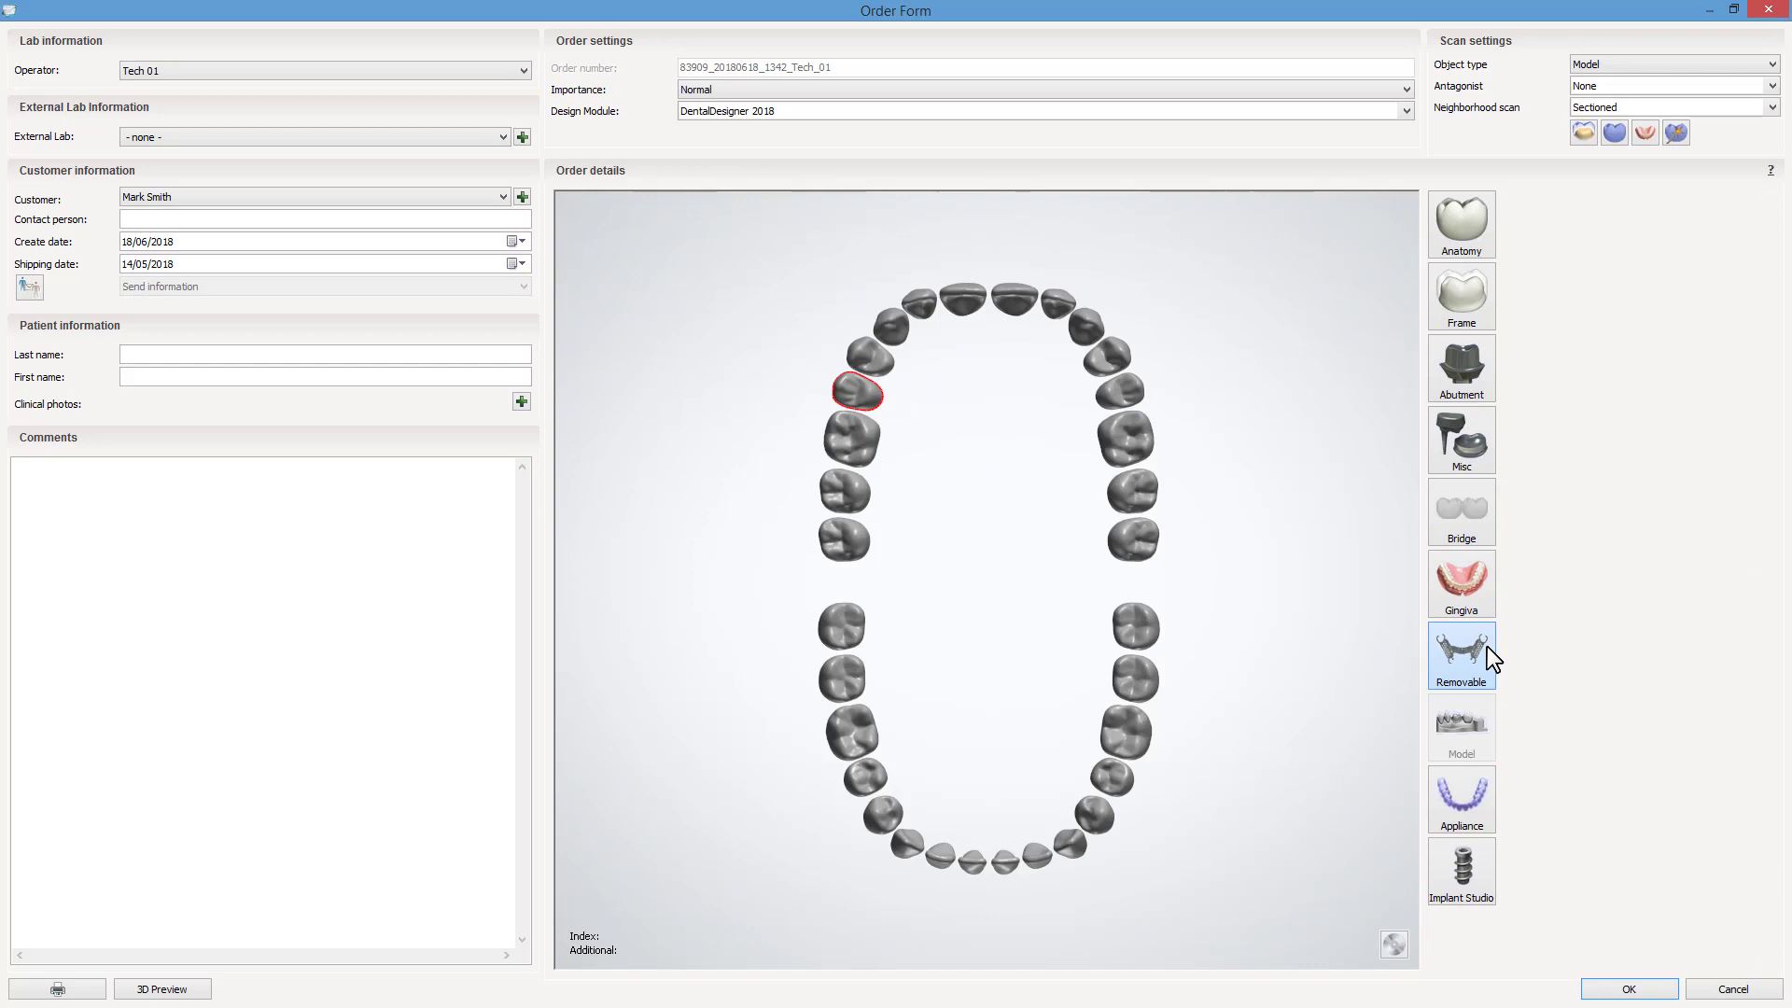
left_click(1462, 653)
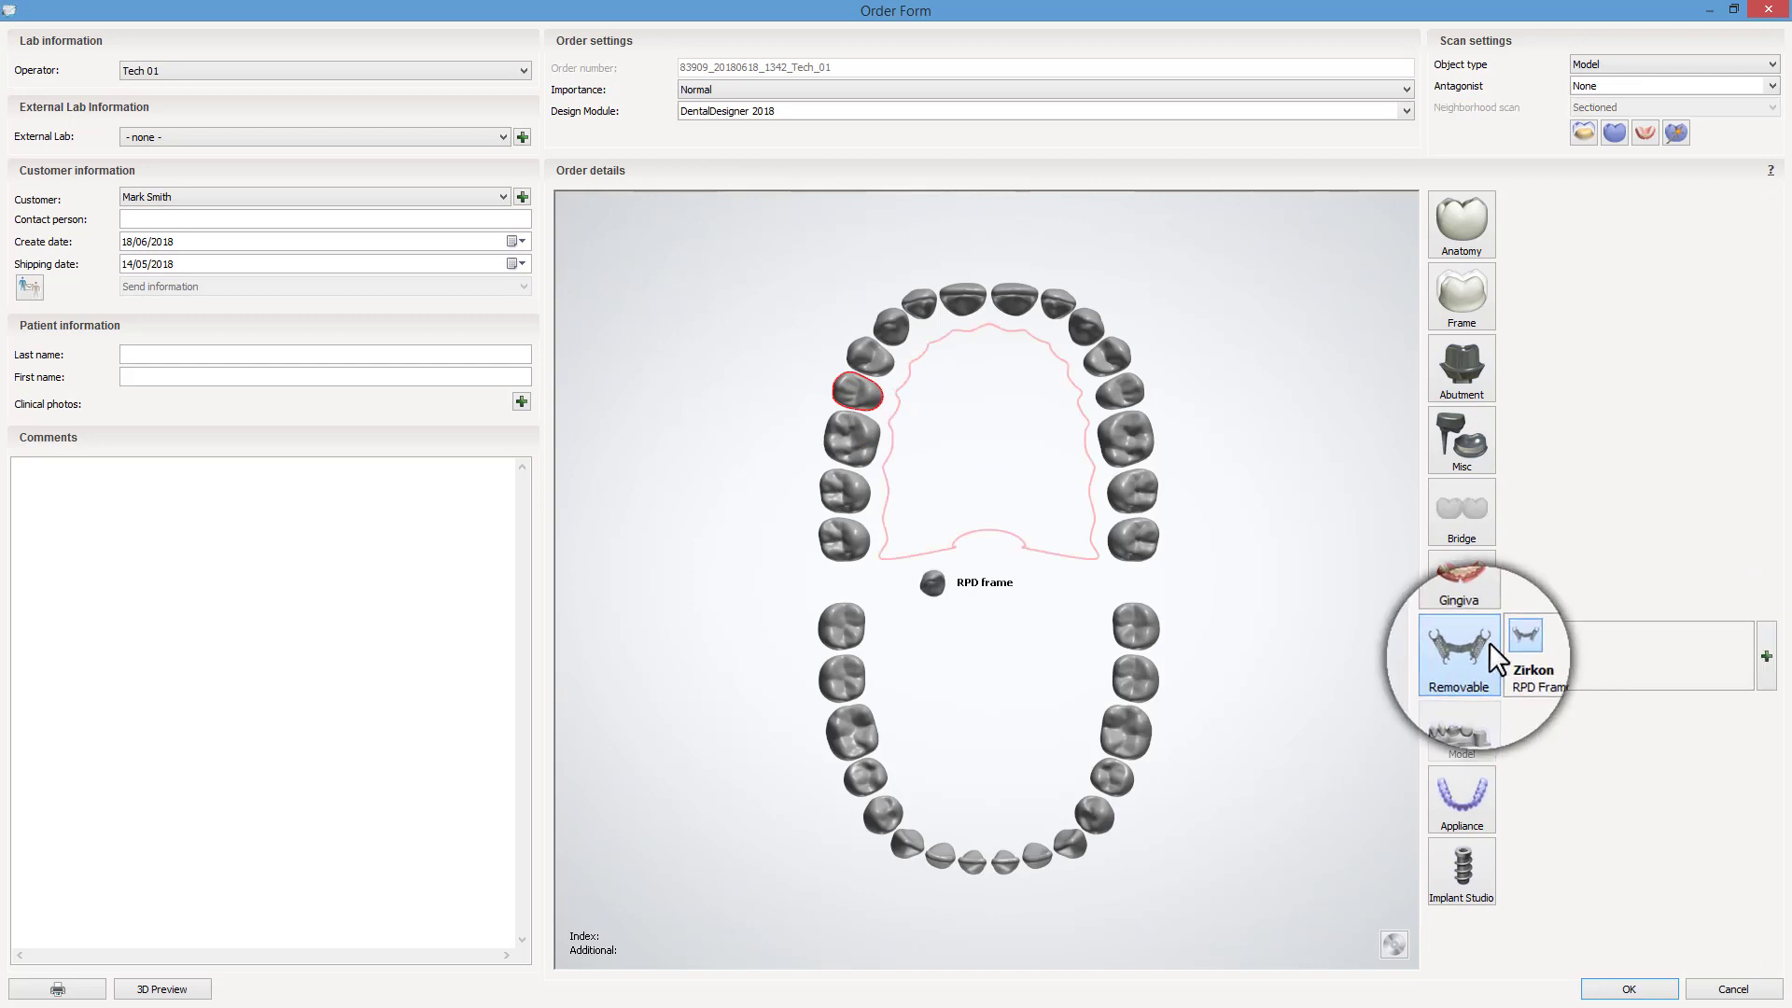
left_click(1618, 988)
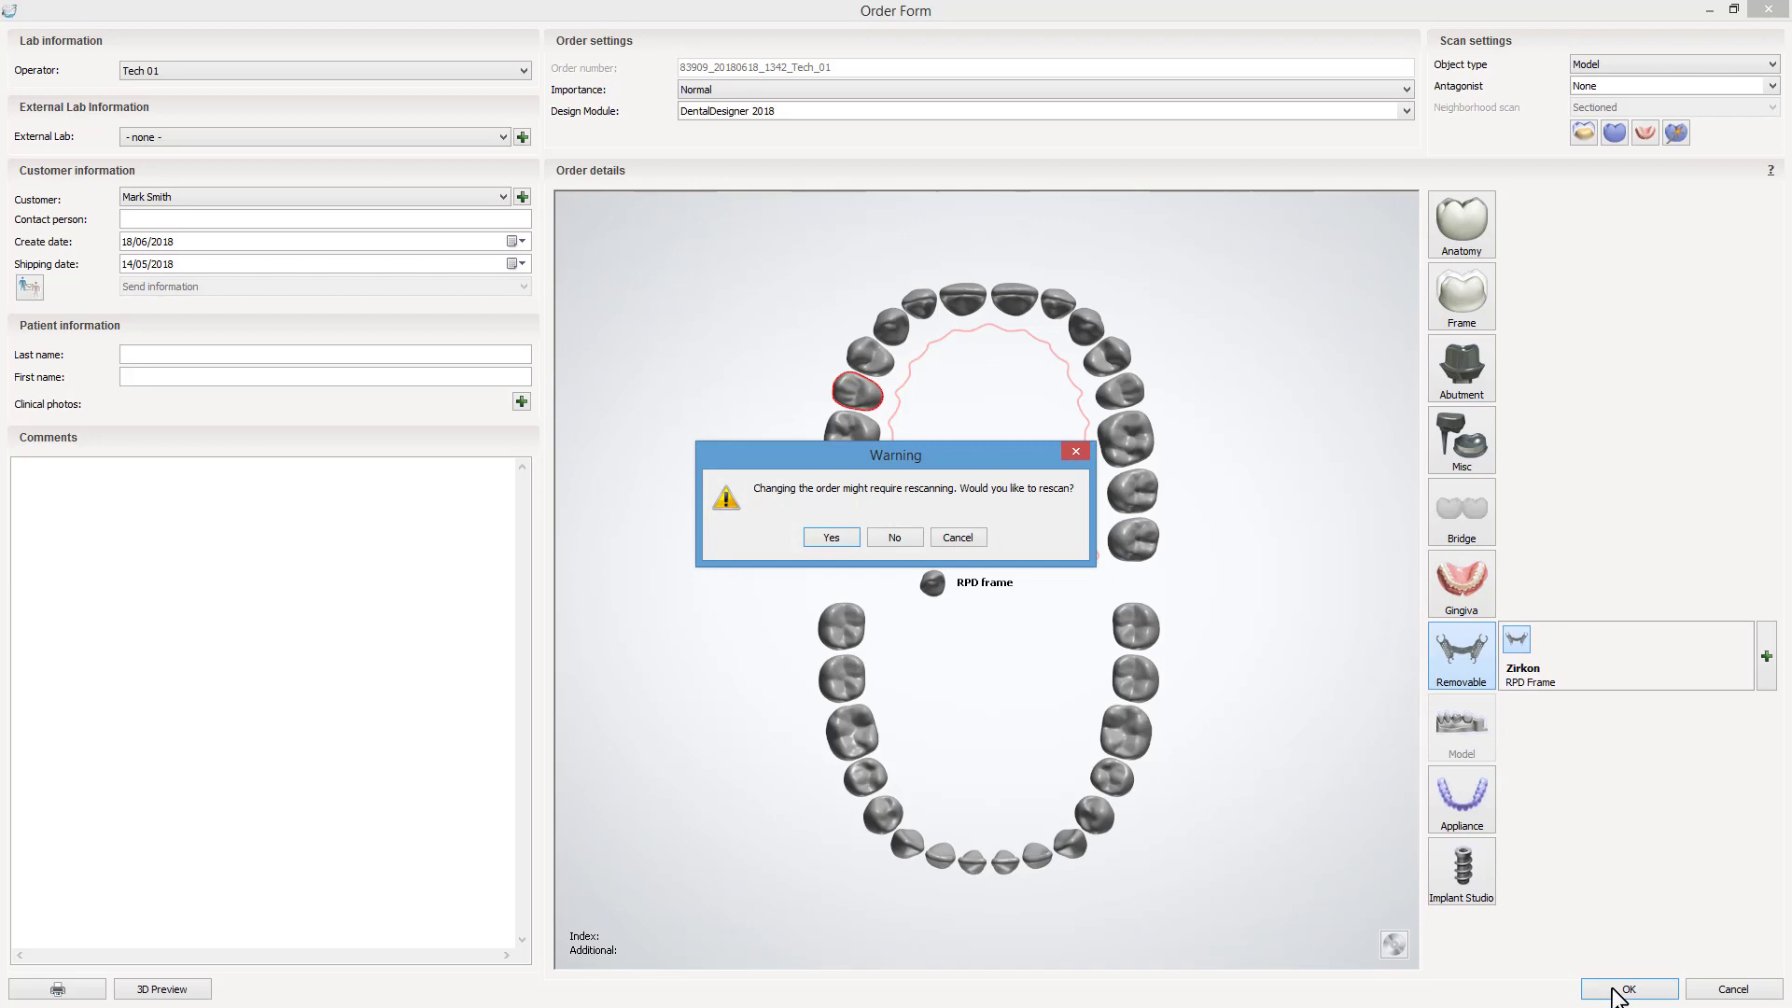
left_click(877, 541)
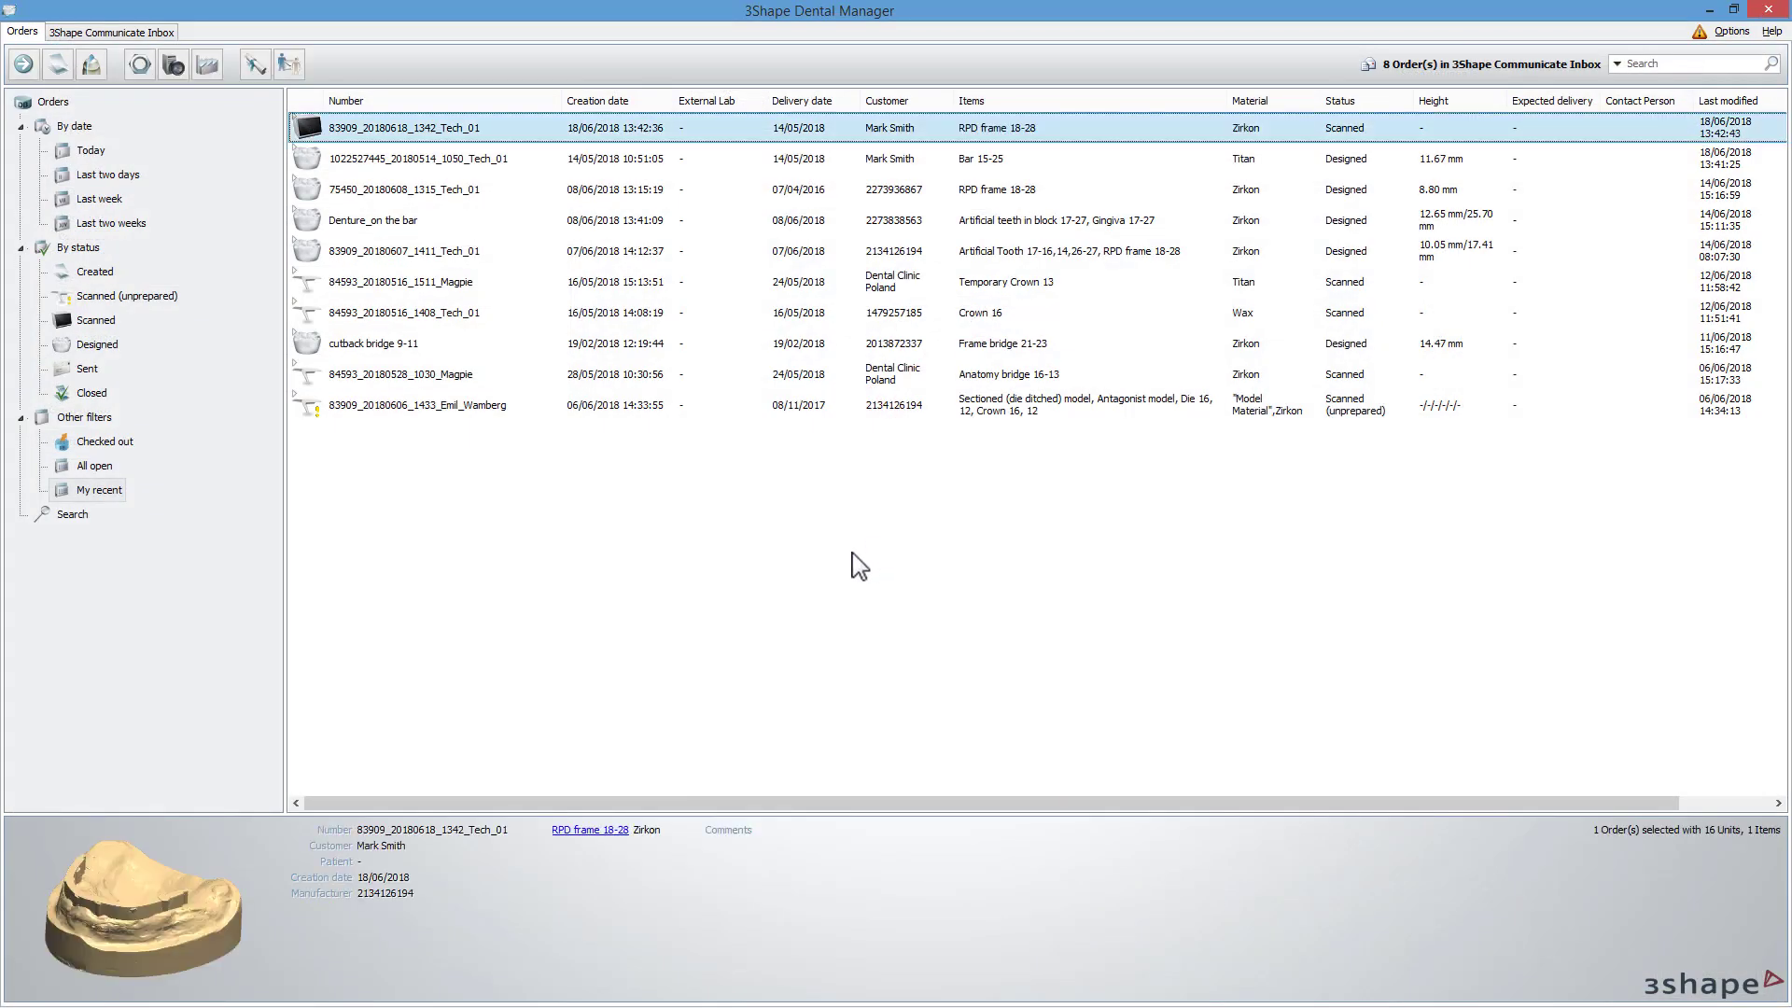
Inspect the RPD frame 18-28 model in 3D Preview, then open the order in Design.
left_click(137, 911)
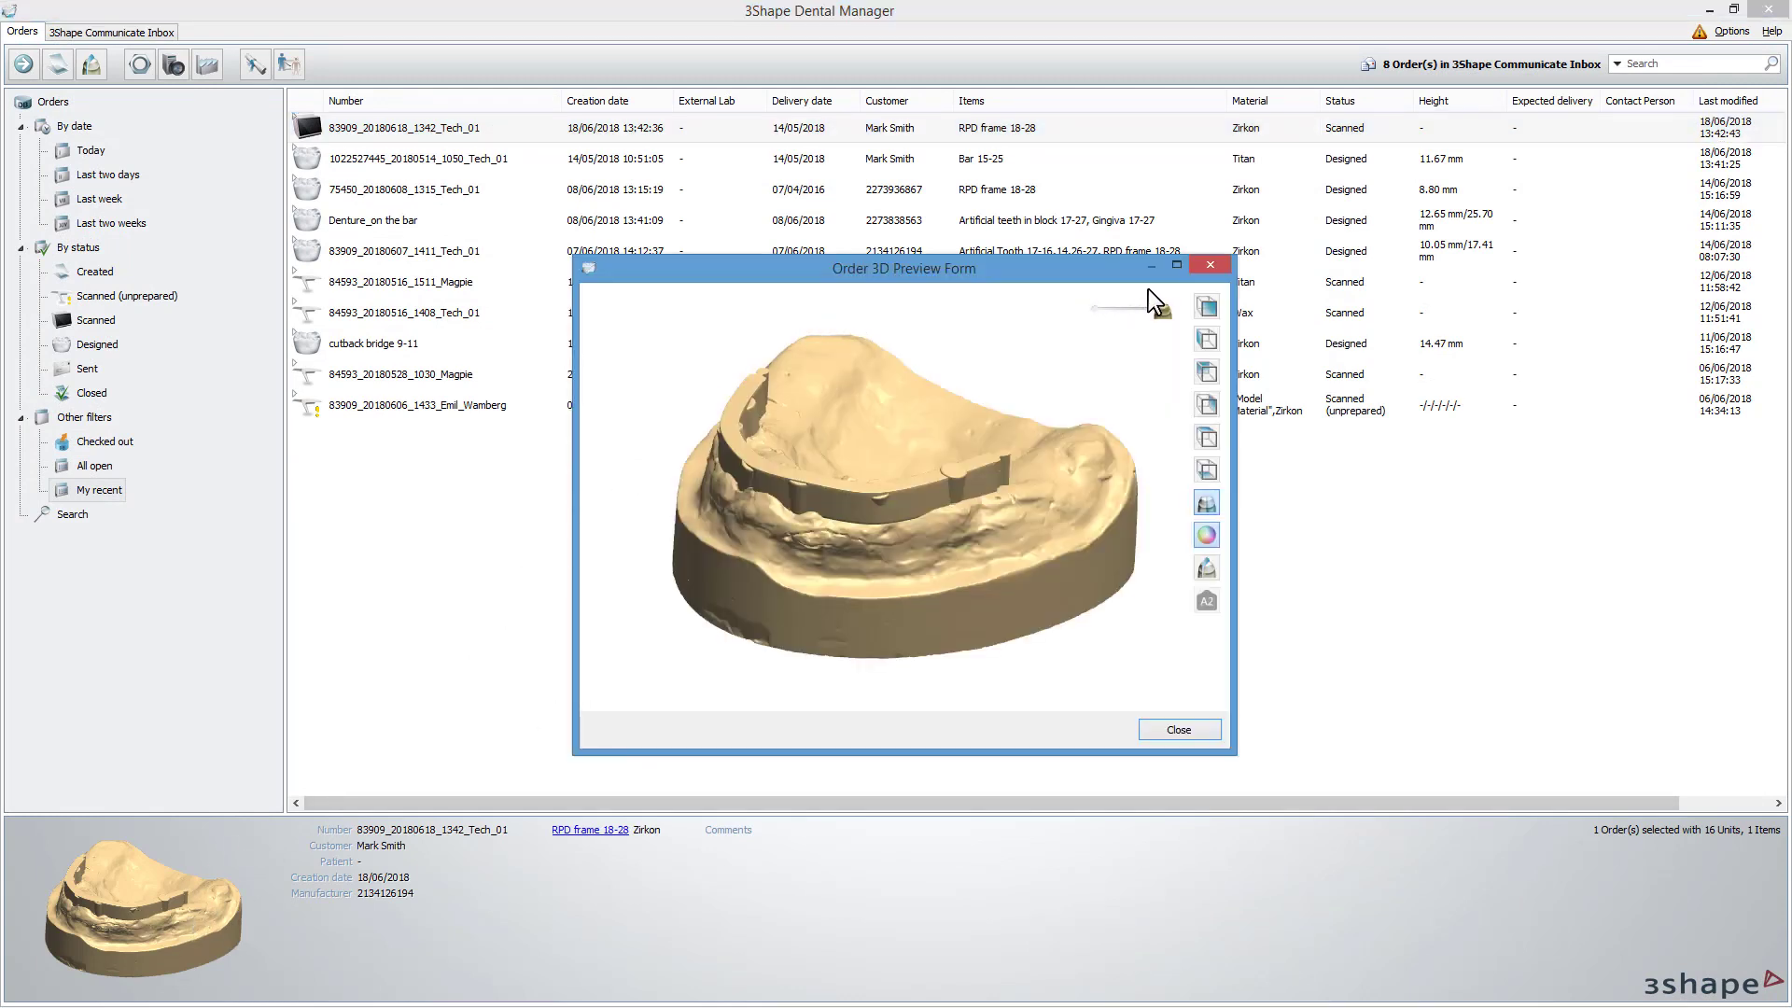
left_click(1210, 267)
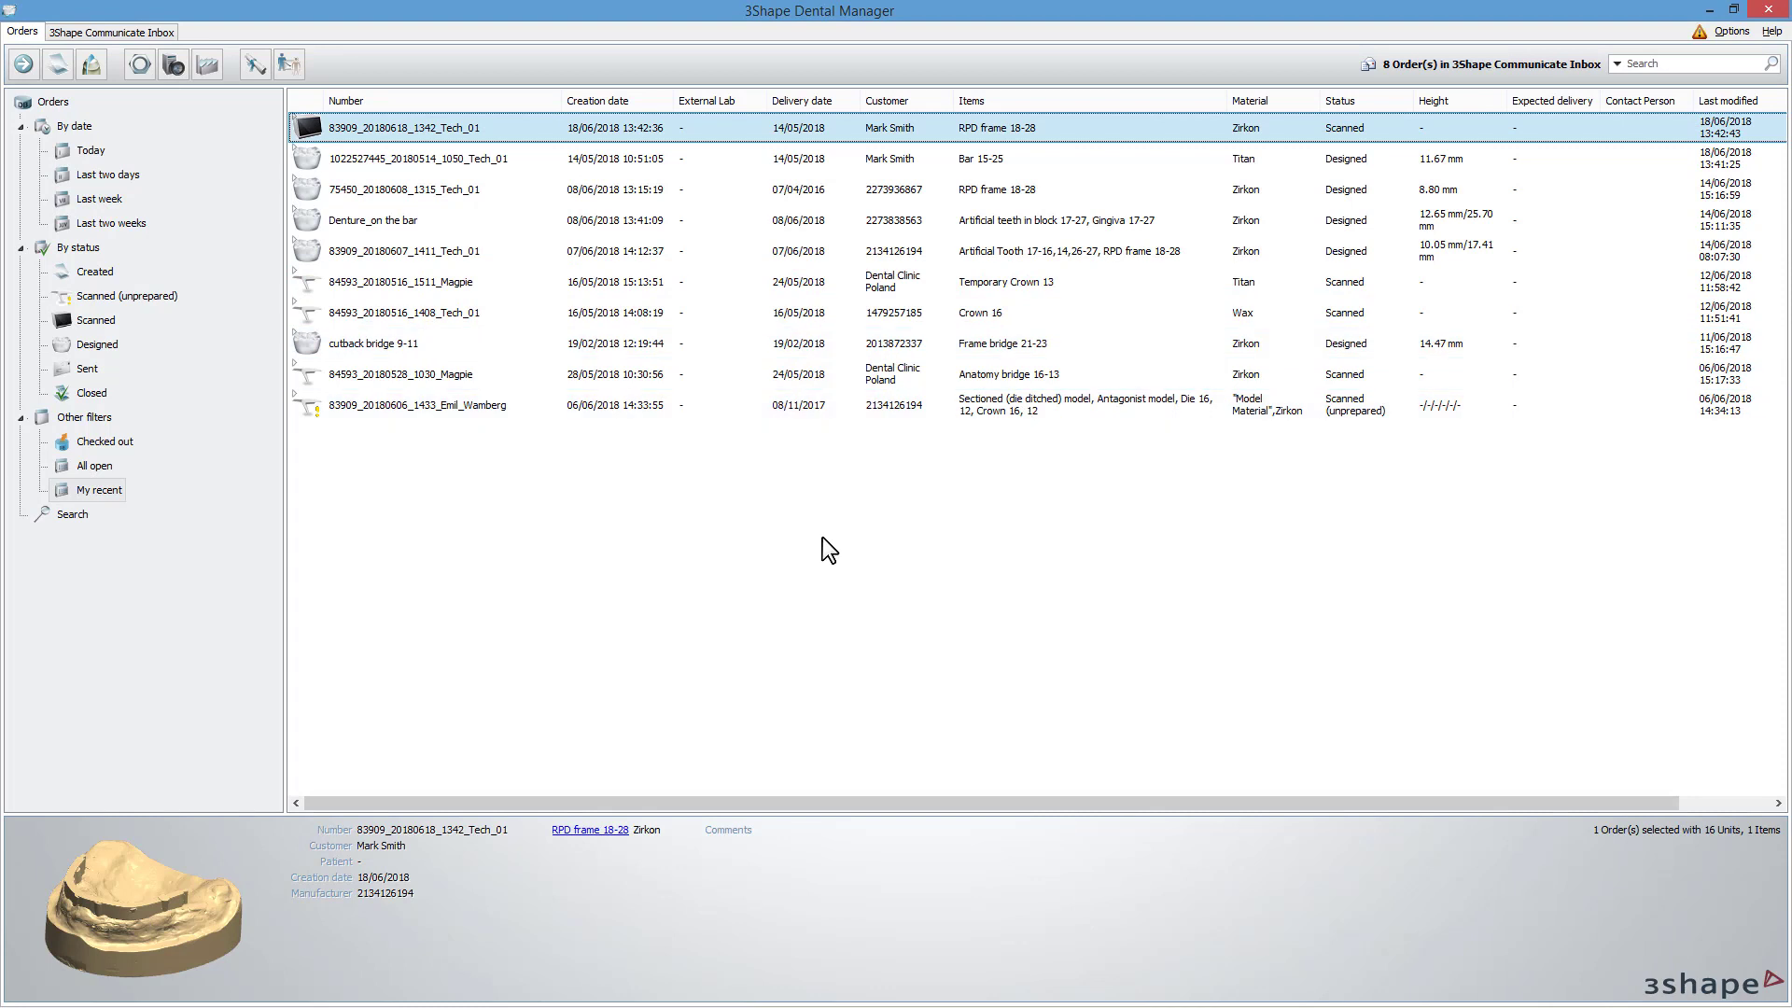
right_click(461, 137)
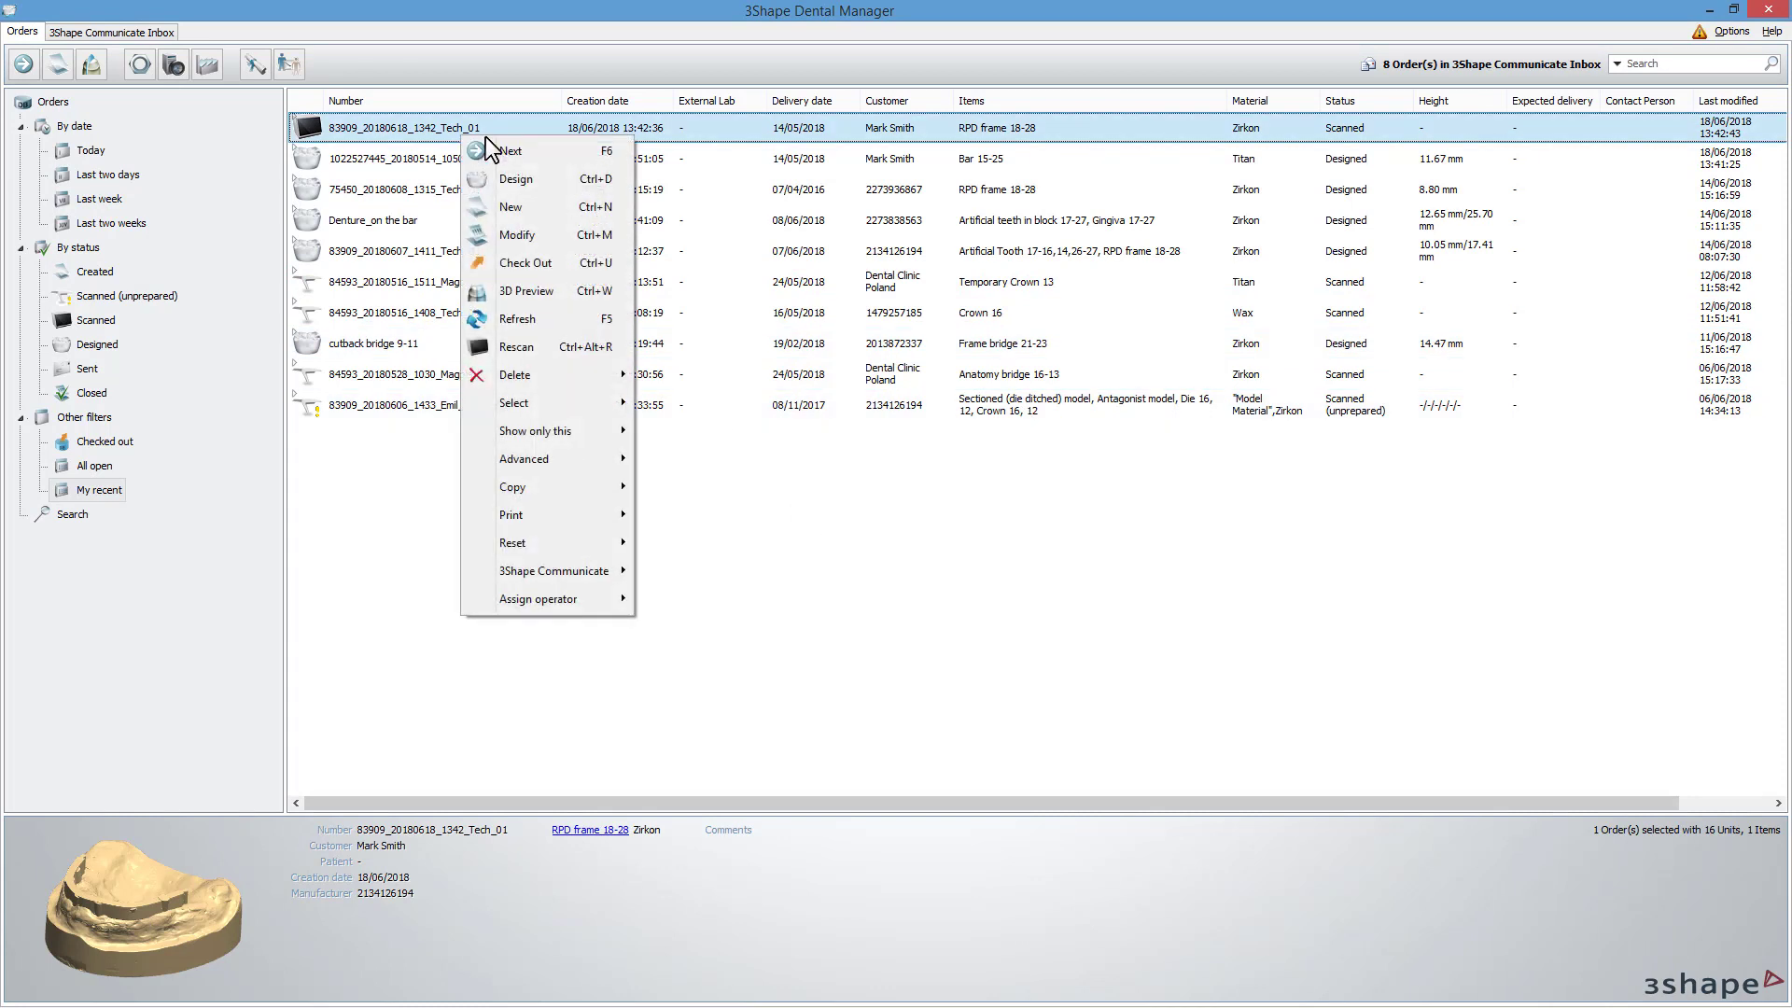
left_click(551, 170)
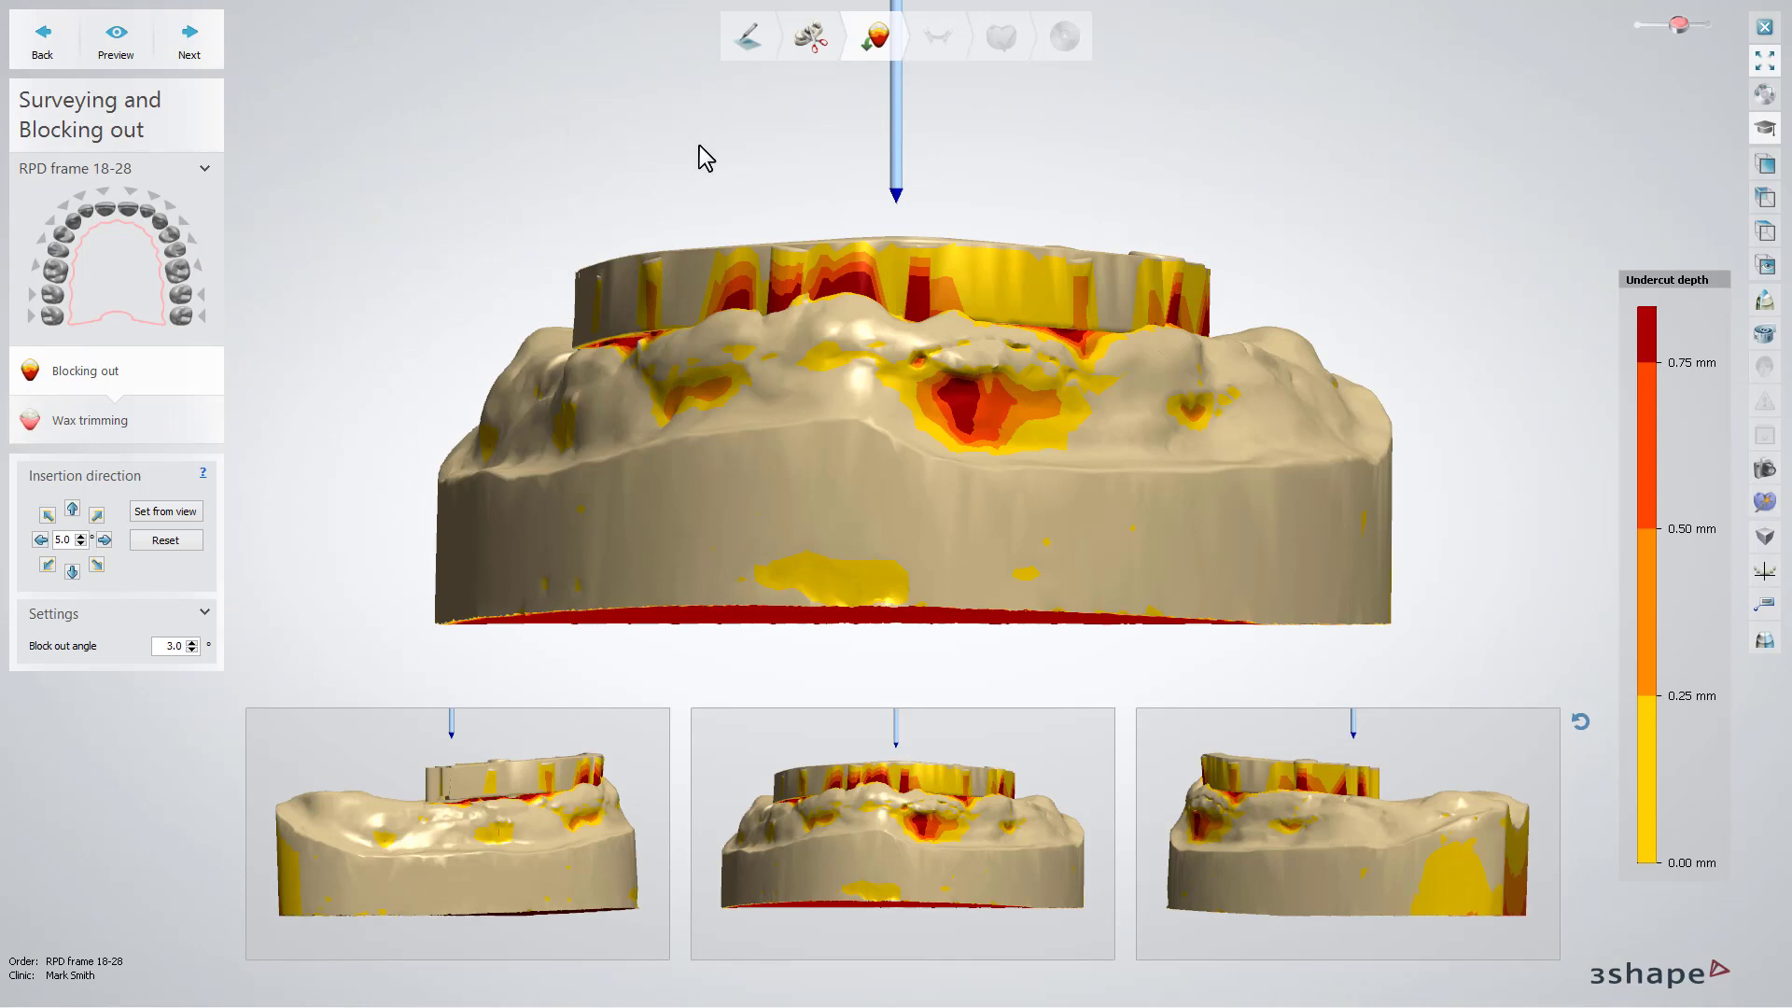
Step back from Surveying and Blocking out to the Sculpt upper jaw preparation stage.
left_click(826, 52)
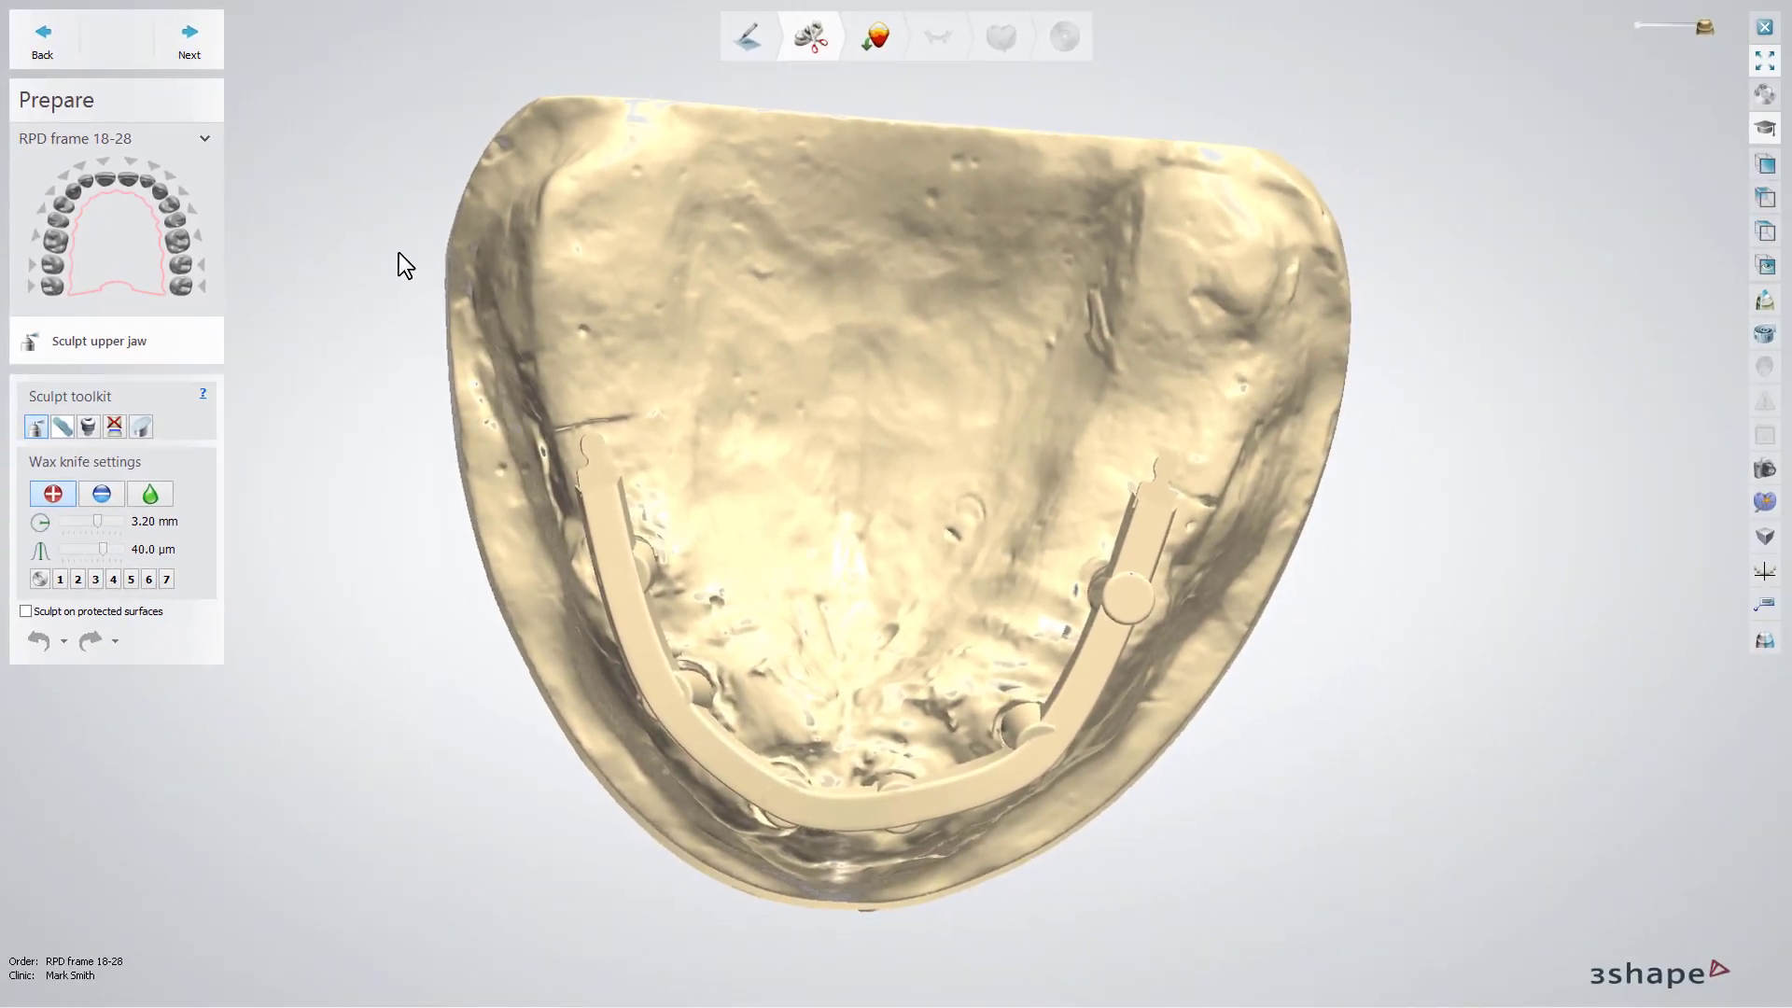
Pick the attachment tool with group Bredent and the Vario Soft 3 Matrix, then start adding it.
right_click_drag(397, 252, 397, 259)
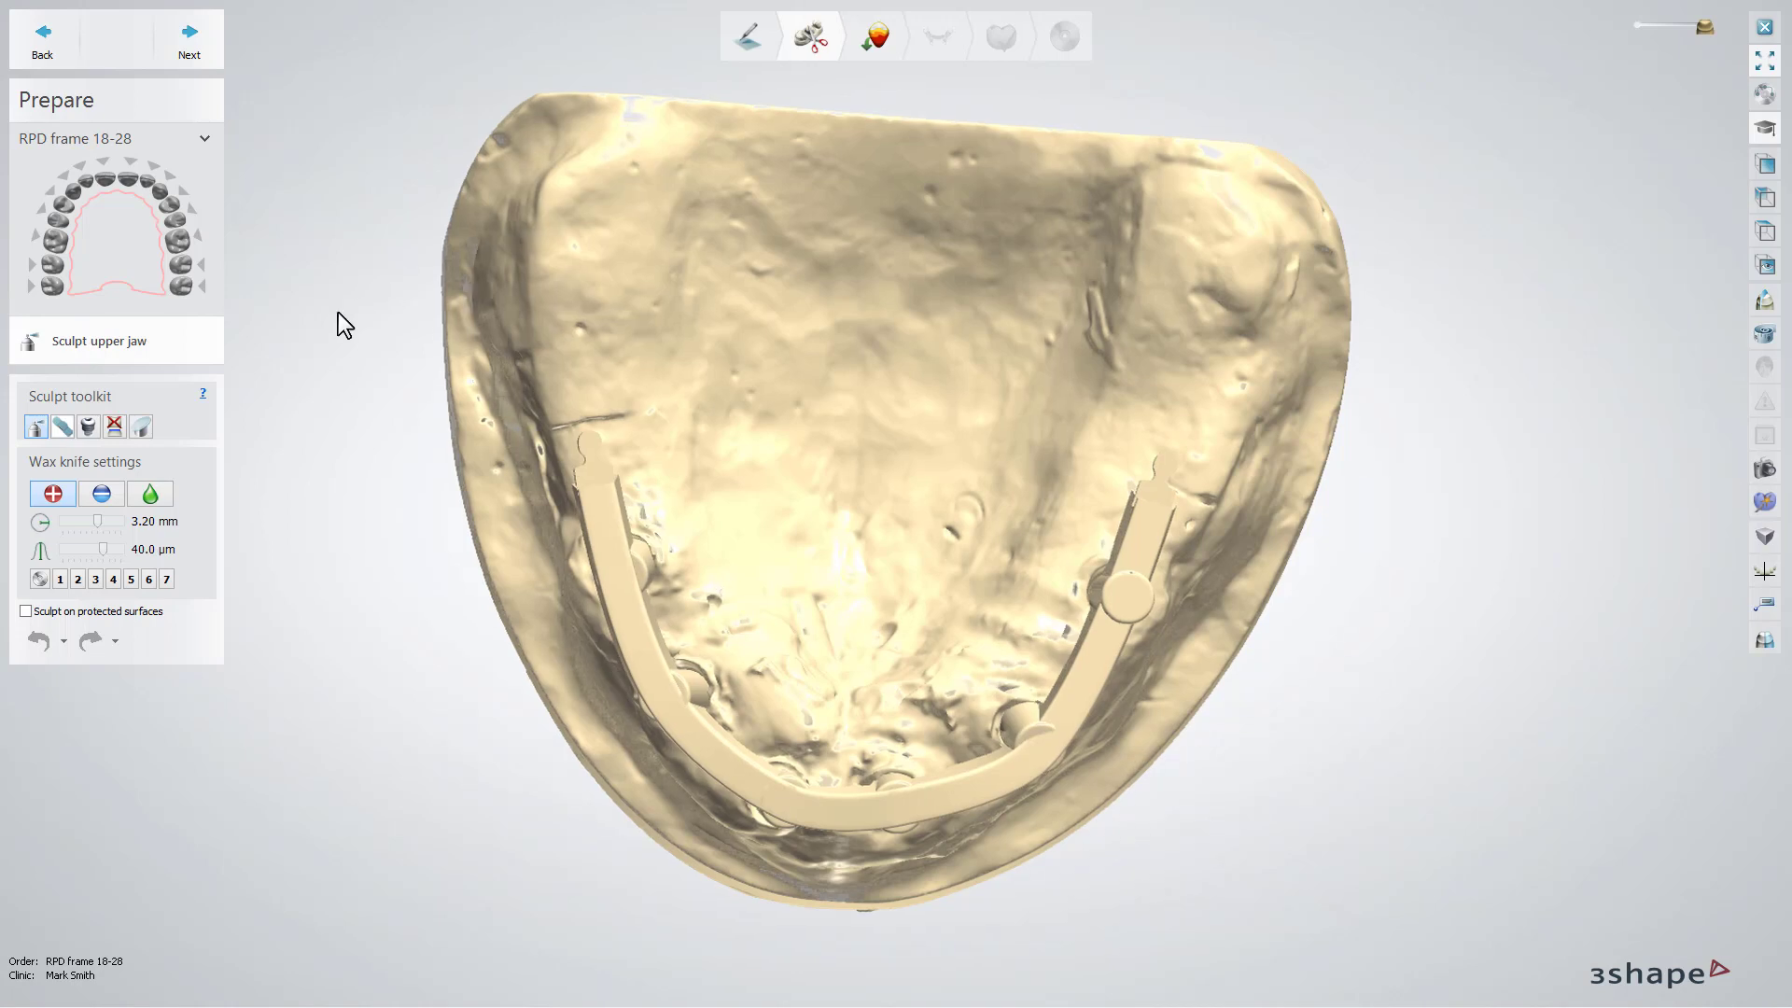
left_click(90, 427)
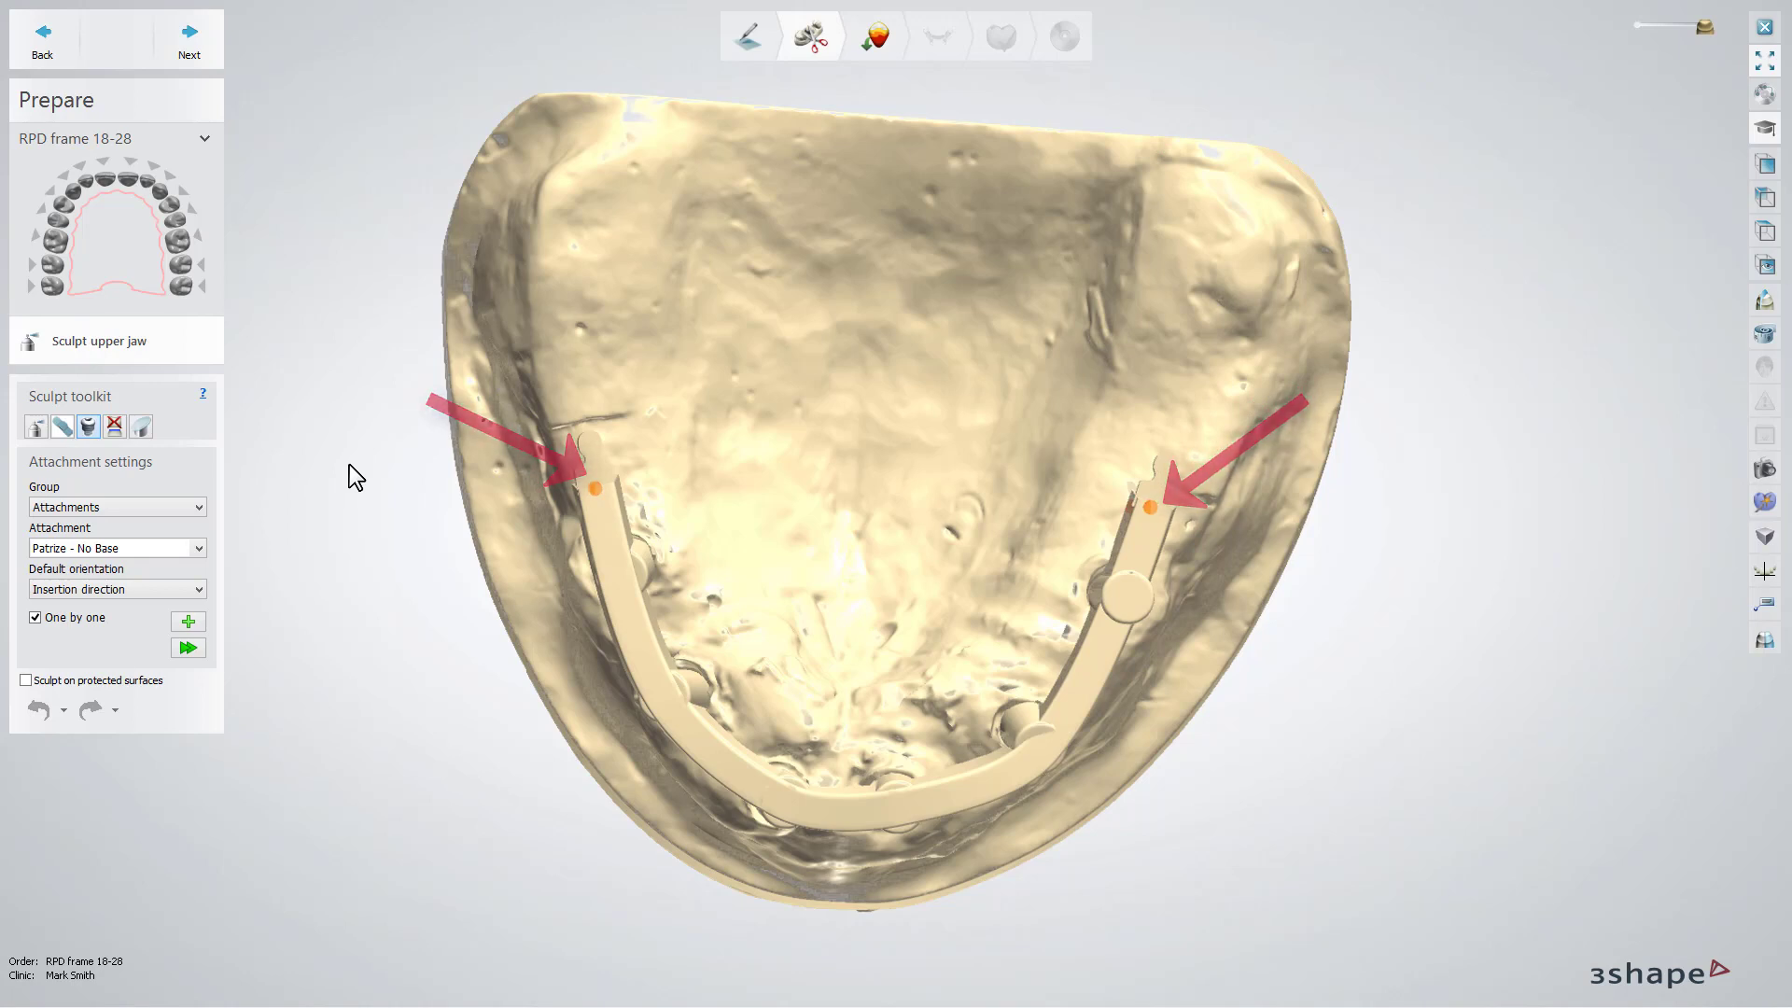
left_click(197, 508)
left_click(181, 537)
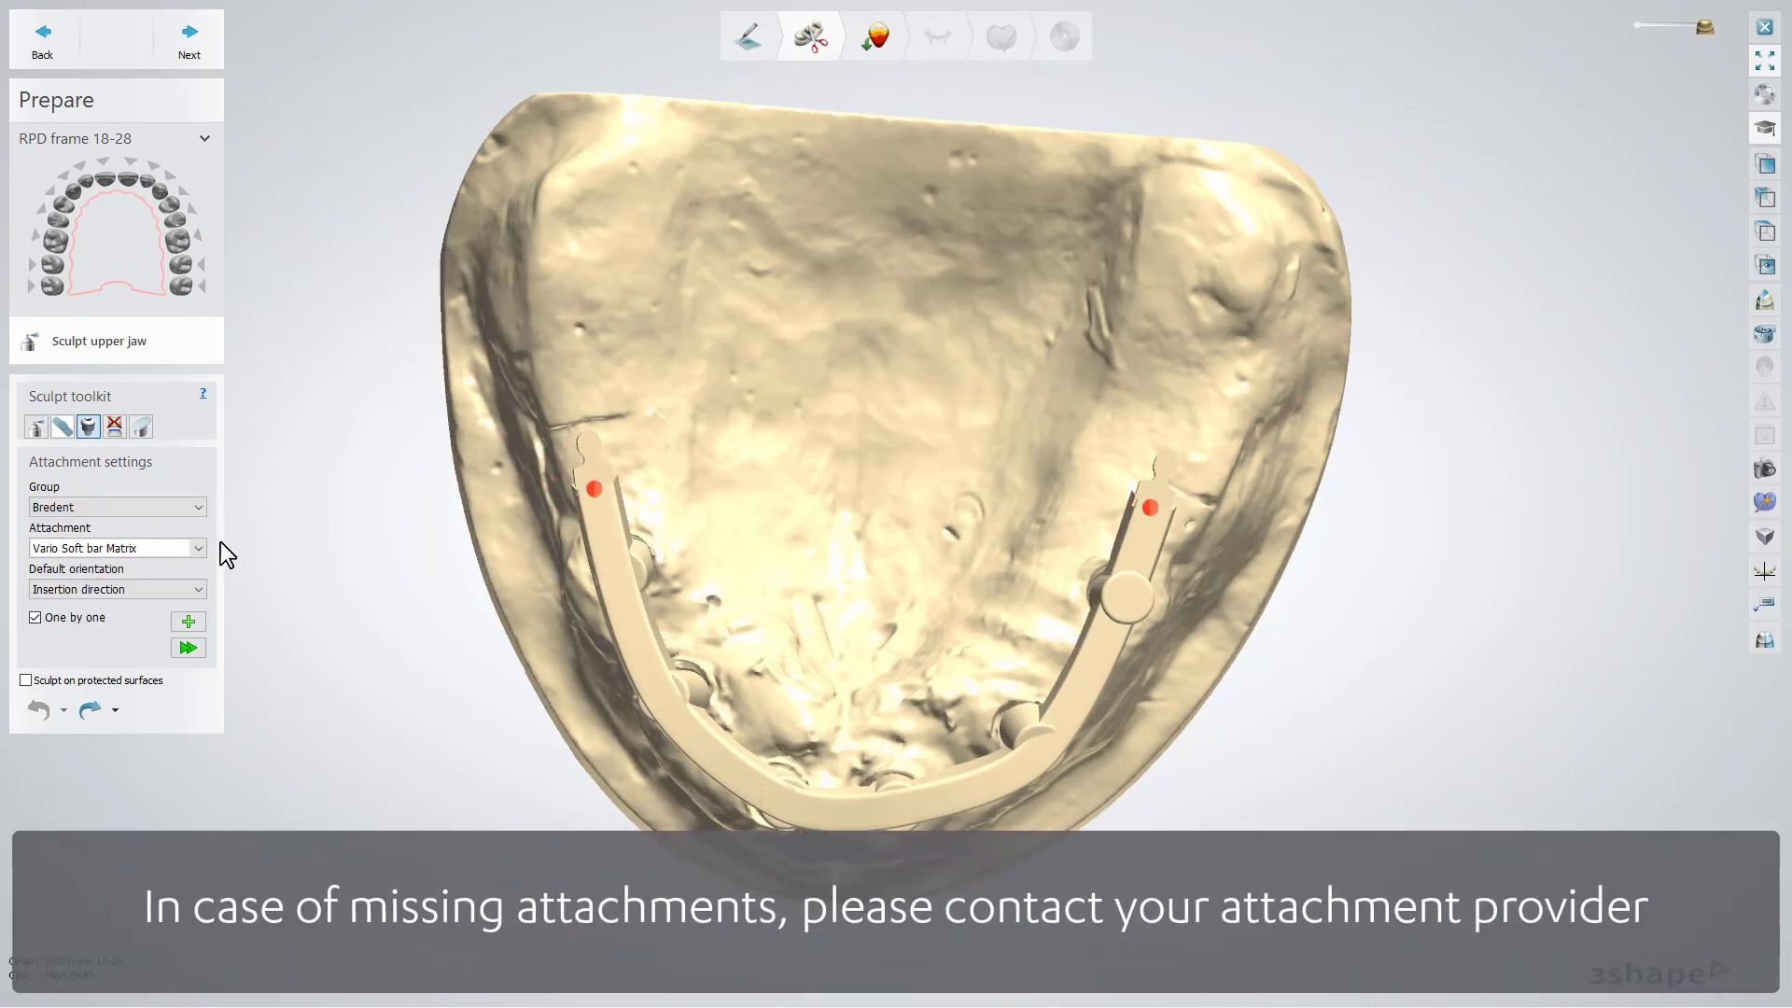
left_click(198, 549)
left_click_drag(198, 626, 197, 573)
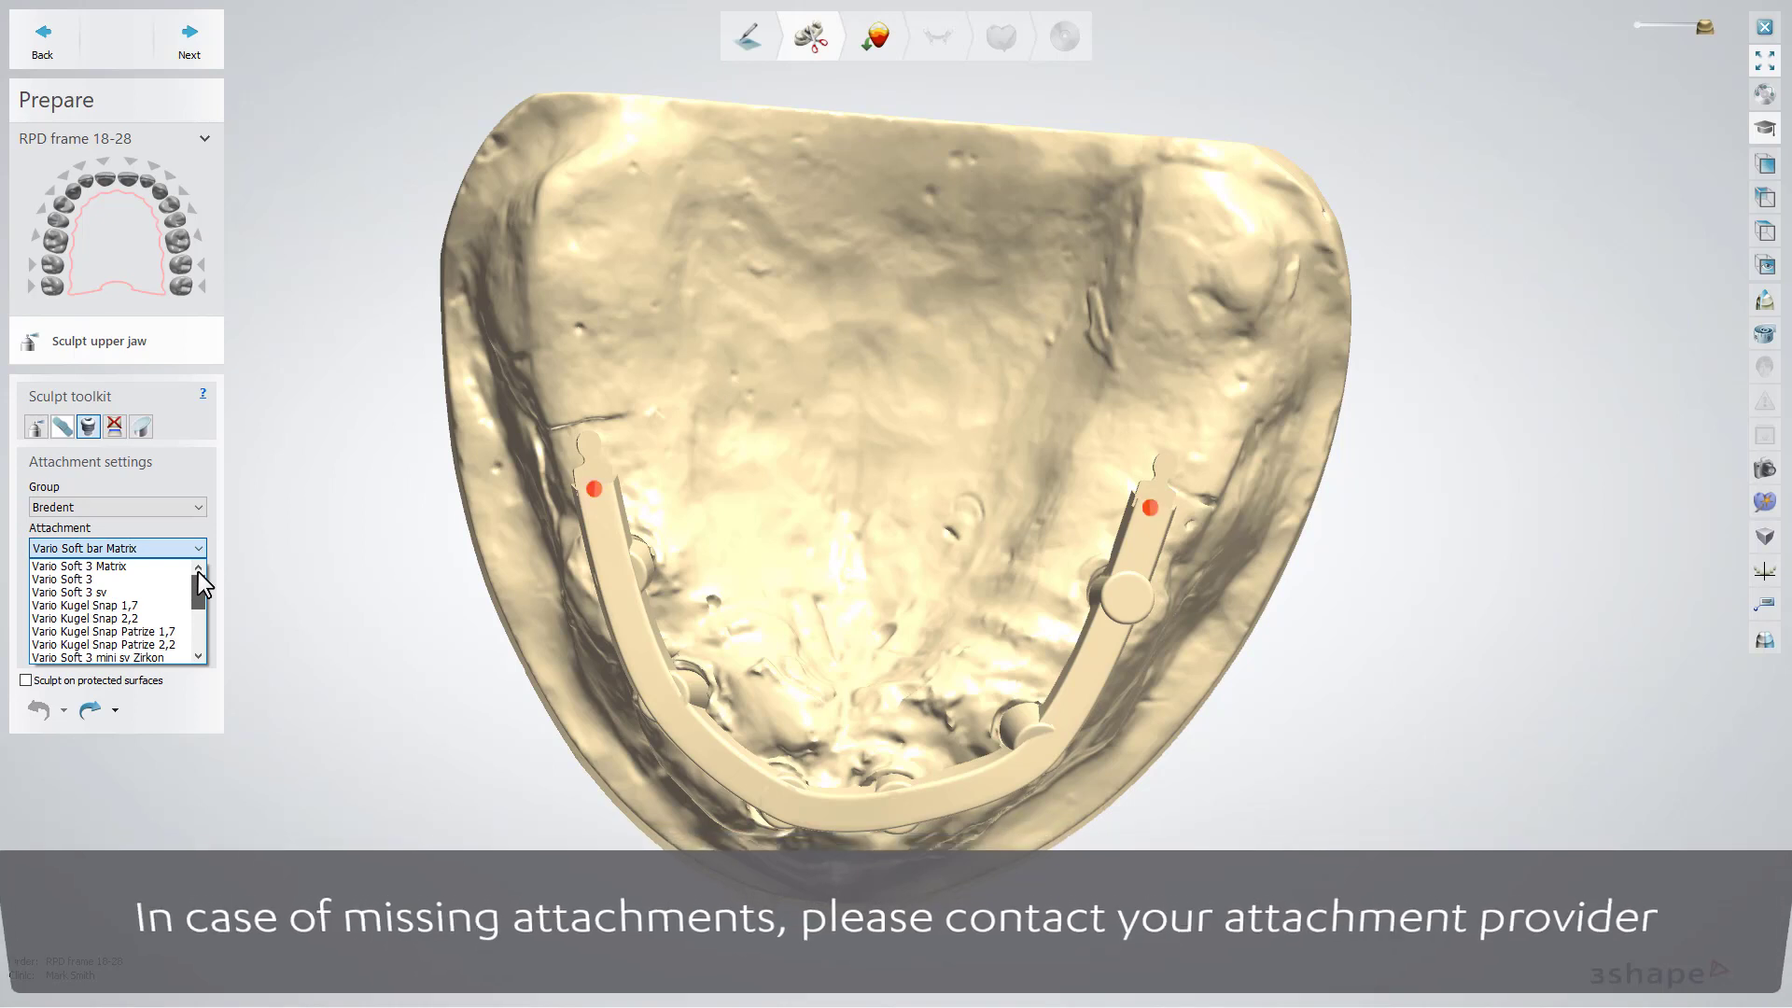
left_click(174, 567)
left_click(189, 623)
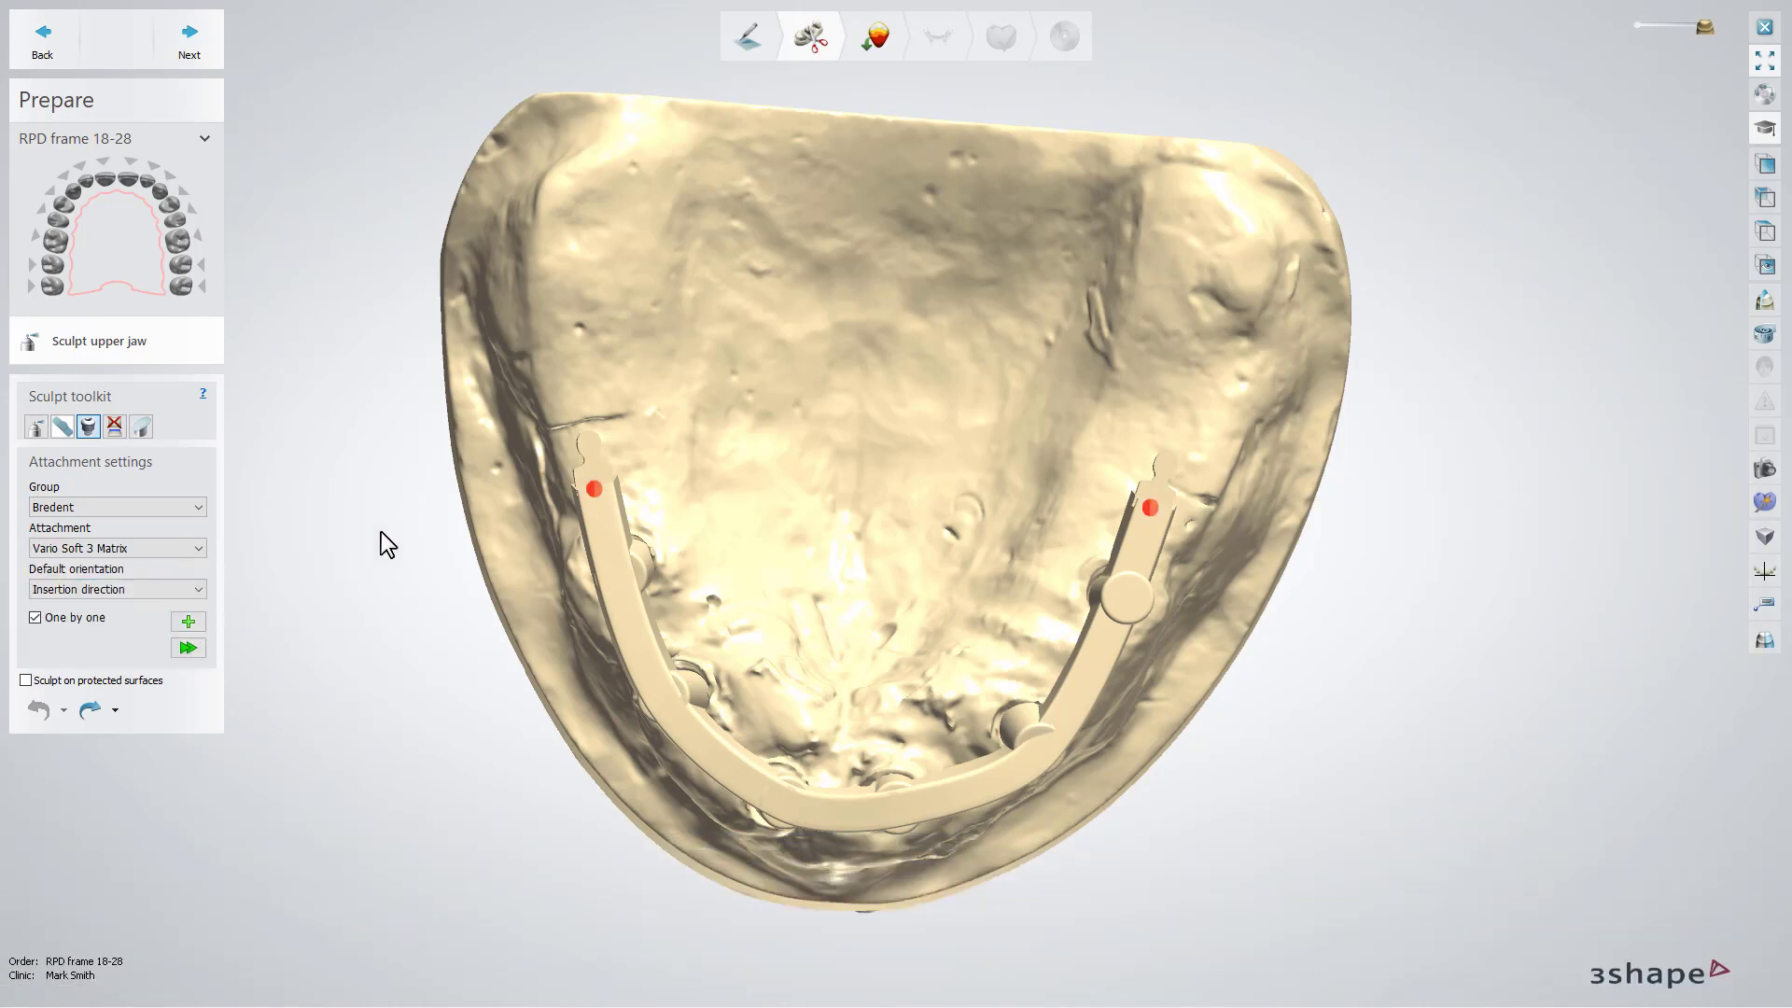
Place a Vario Soft 3 Matrix on the bar end, rotate it, and align it to its primary attachment.
left_click(588, 404)
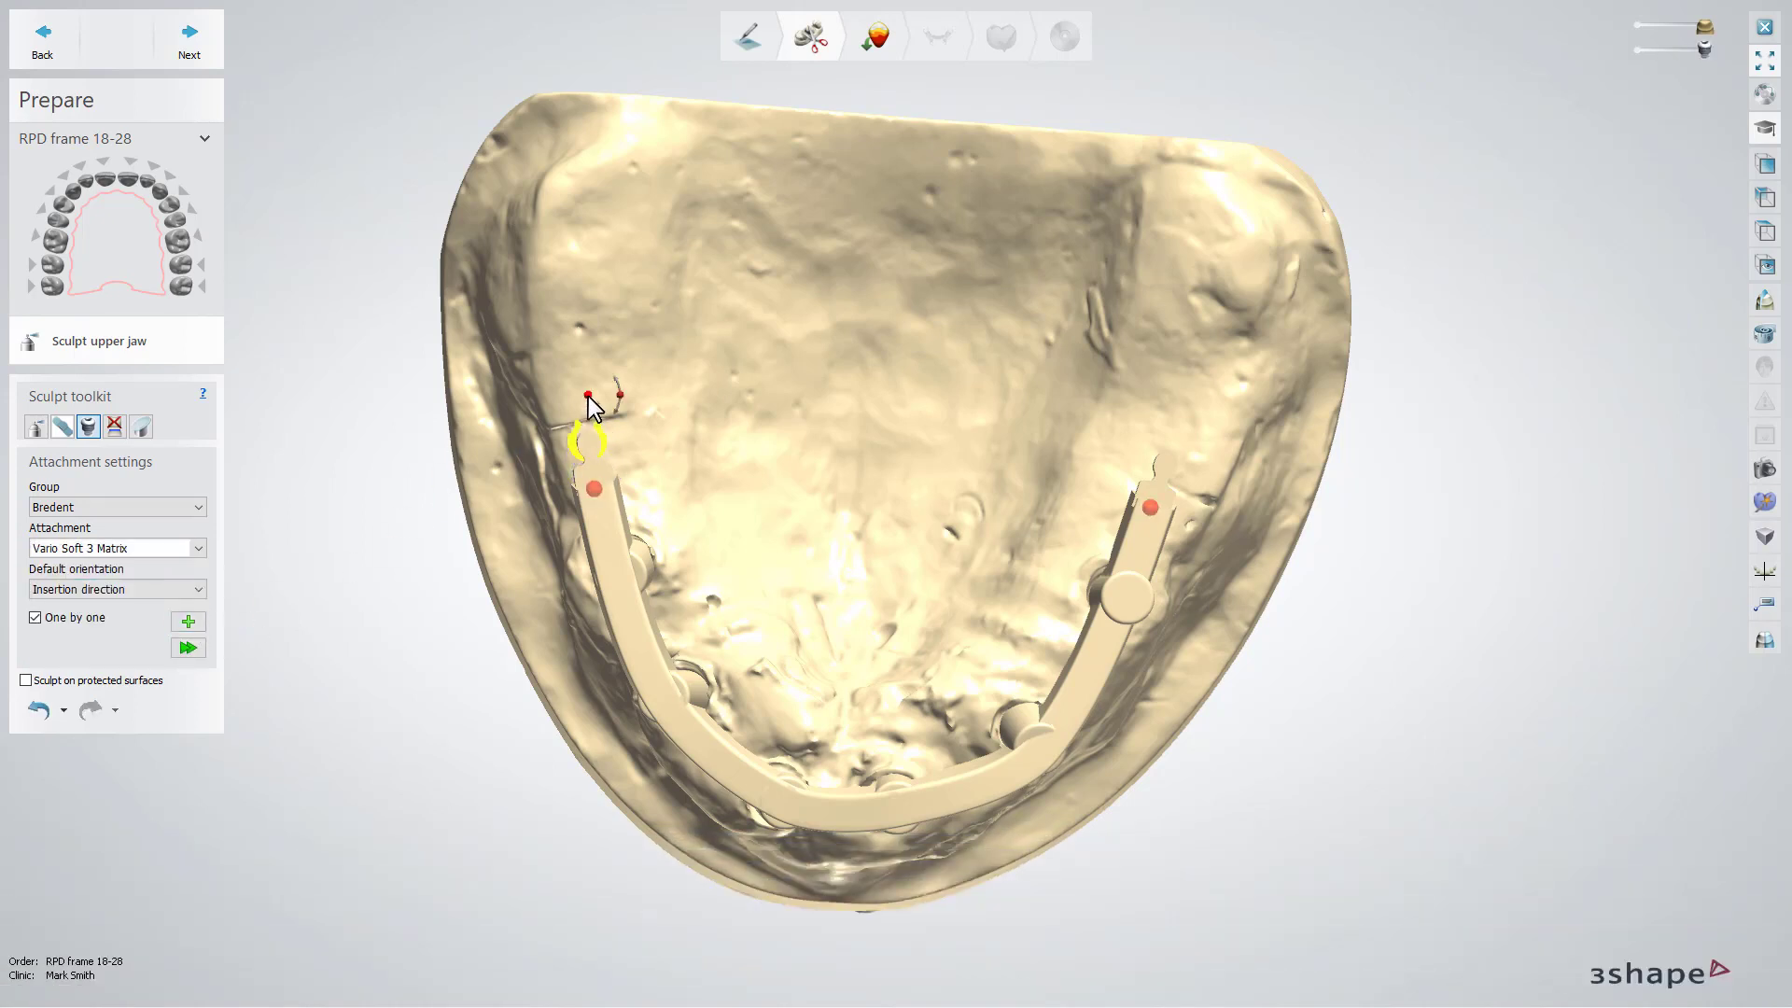
left_click_drag(551, 426, 588, 448)
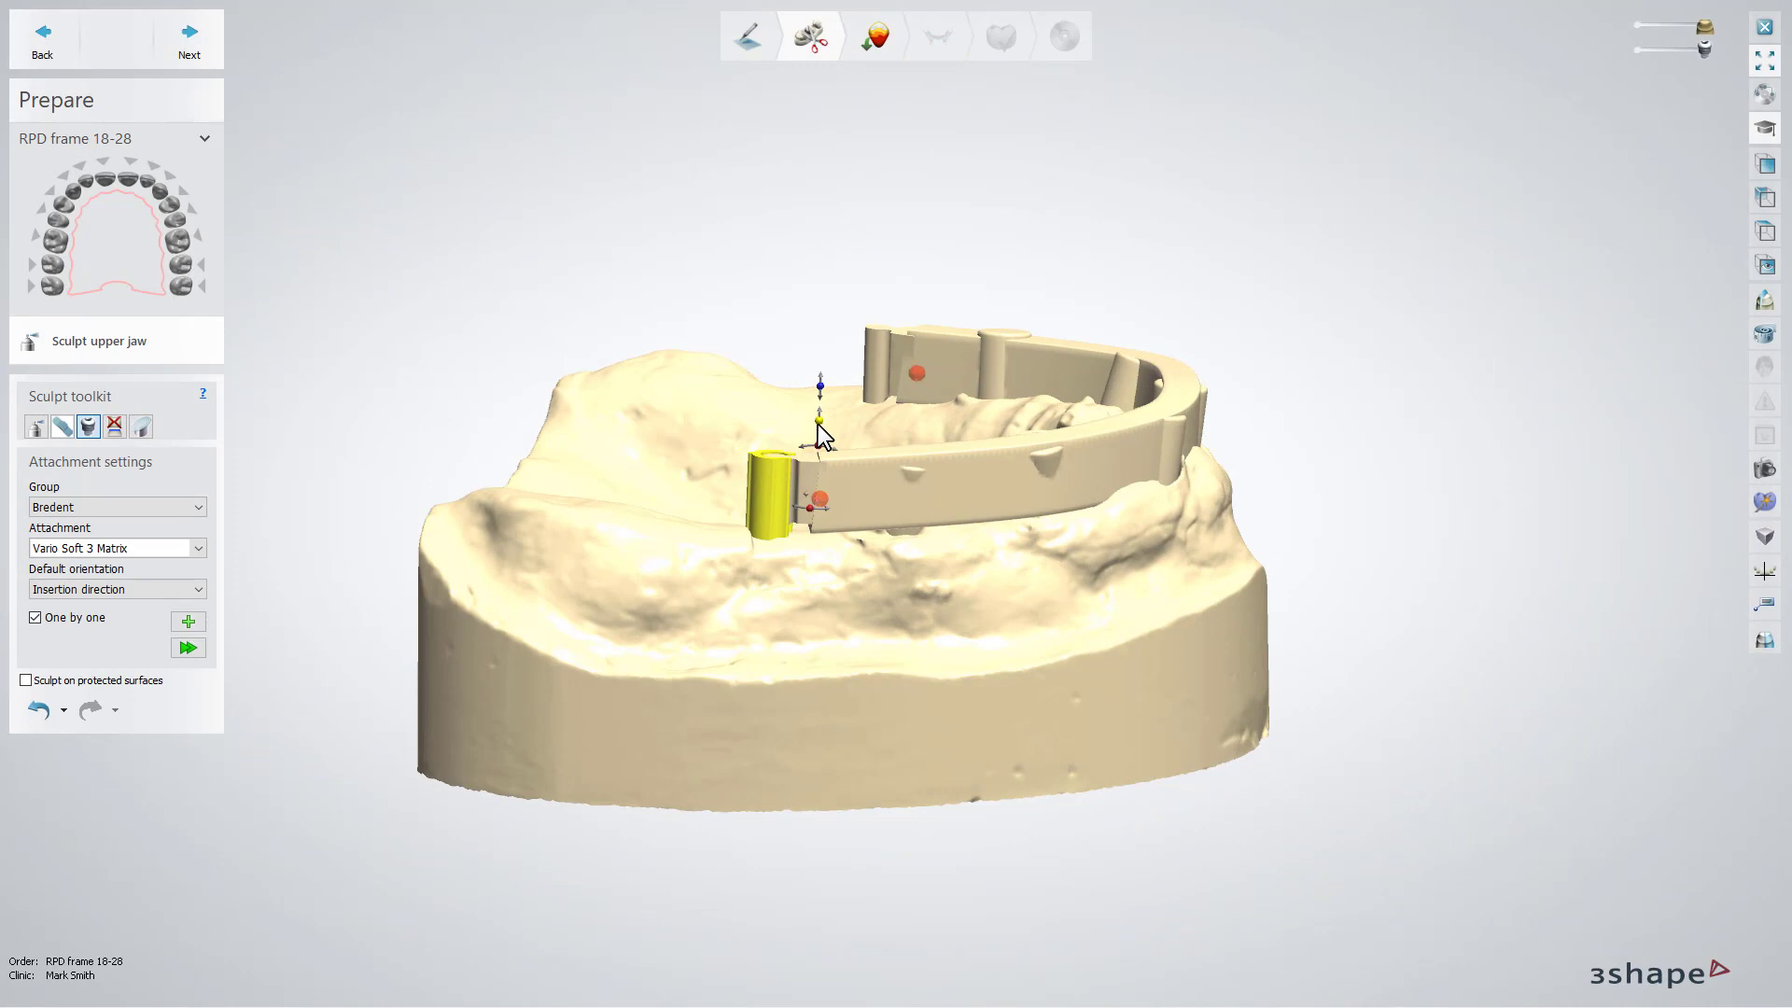
right_click(788, 464)
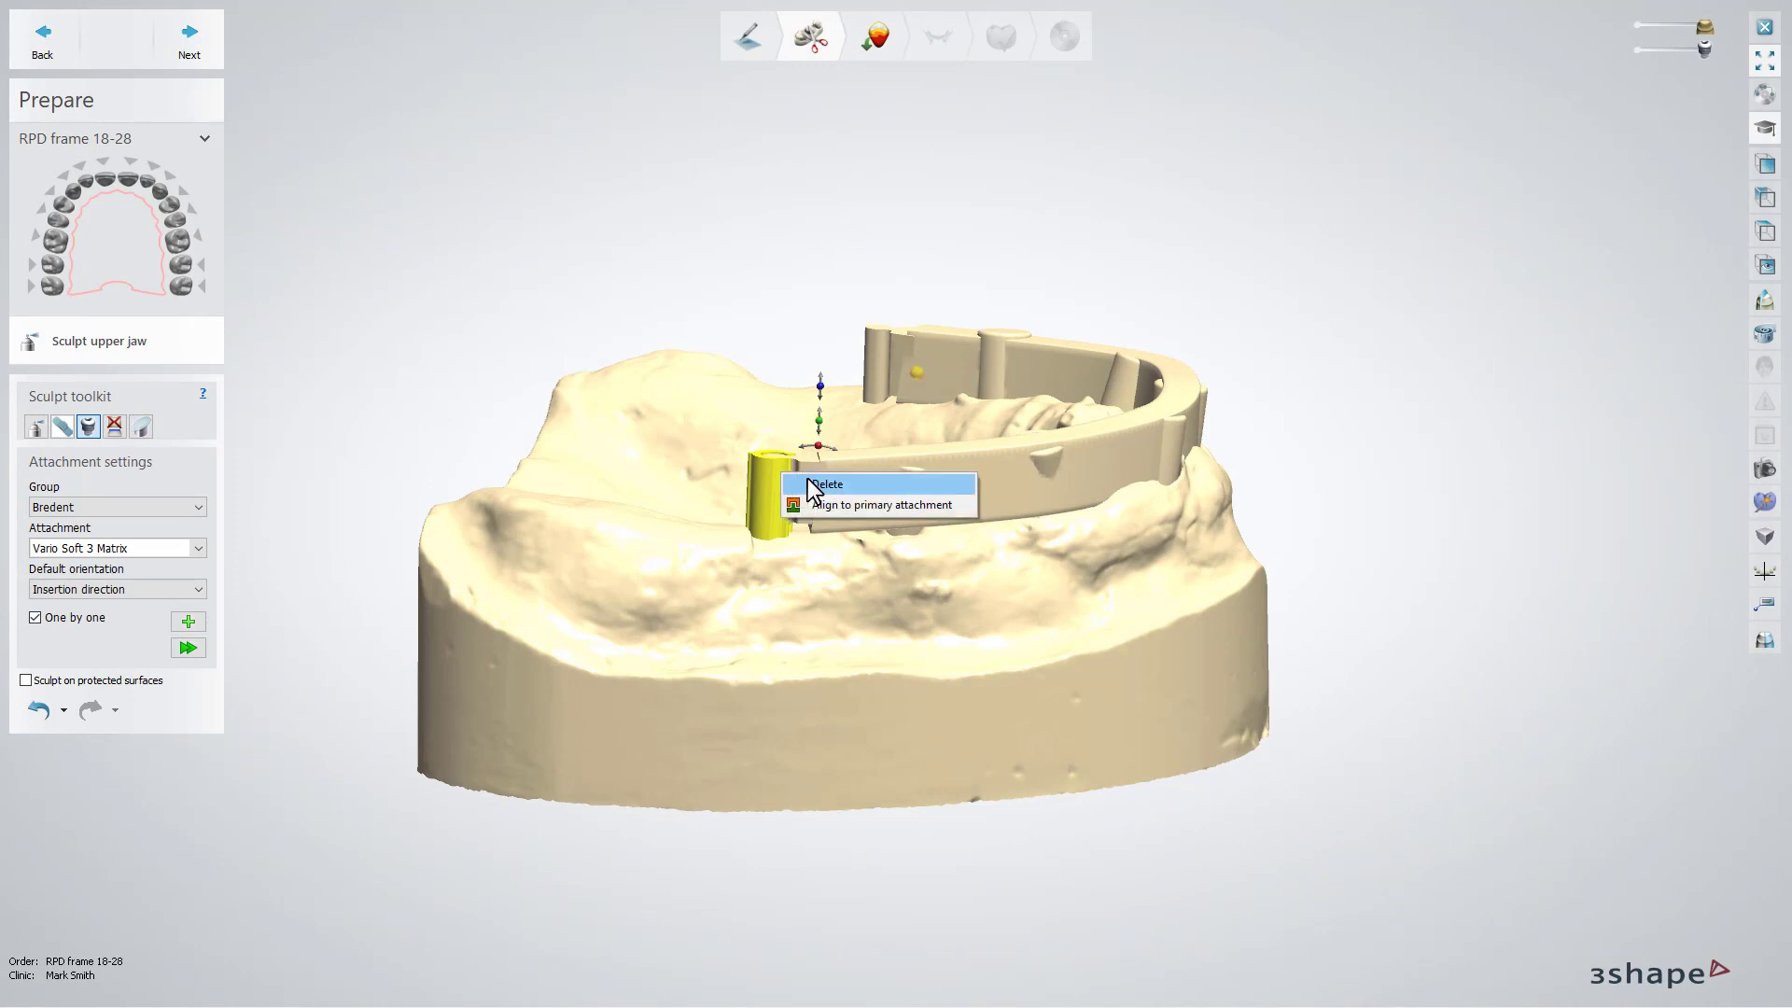
left_click(832, 512)
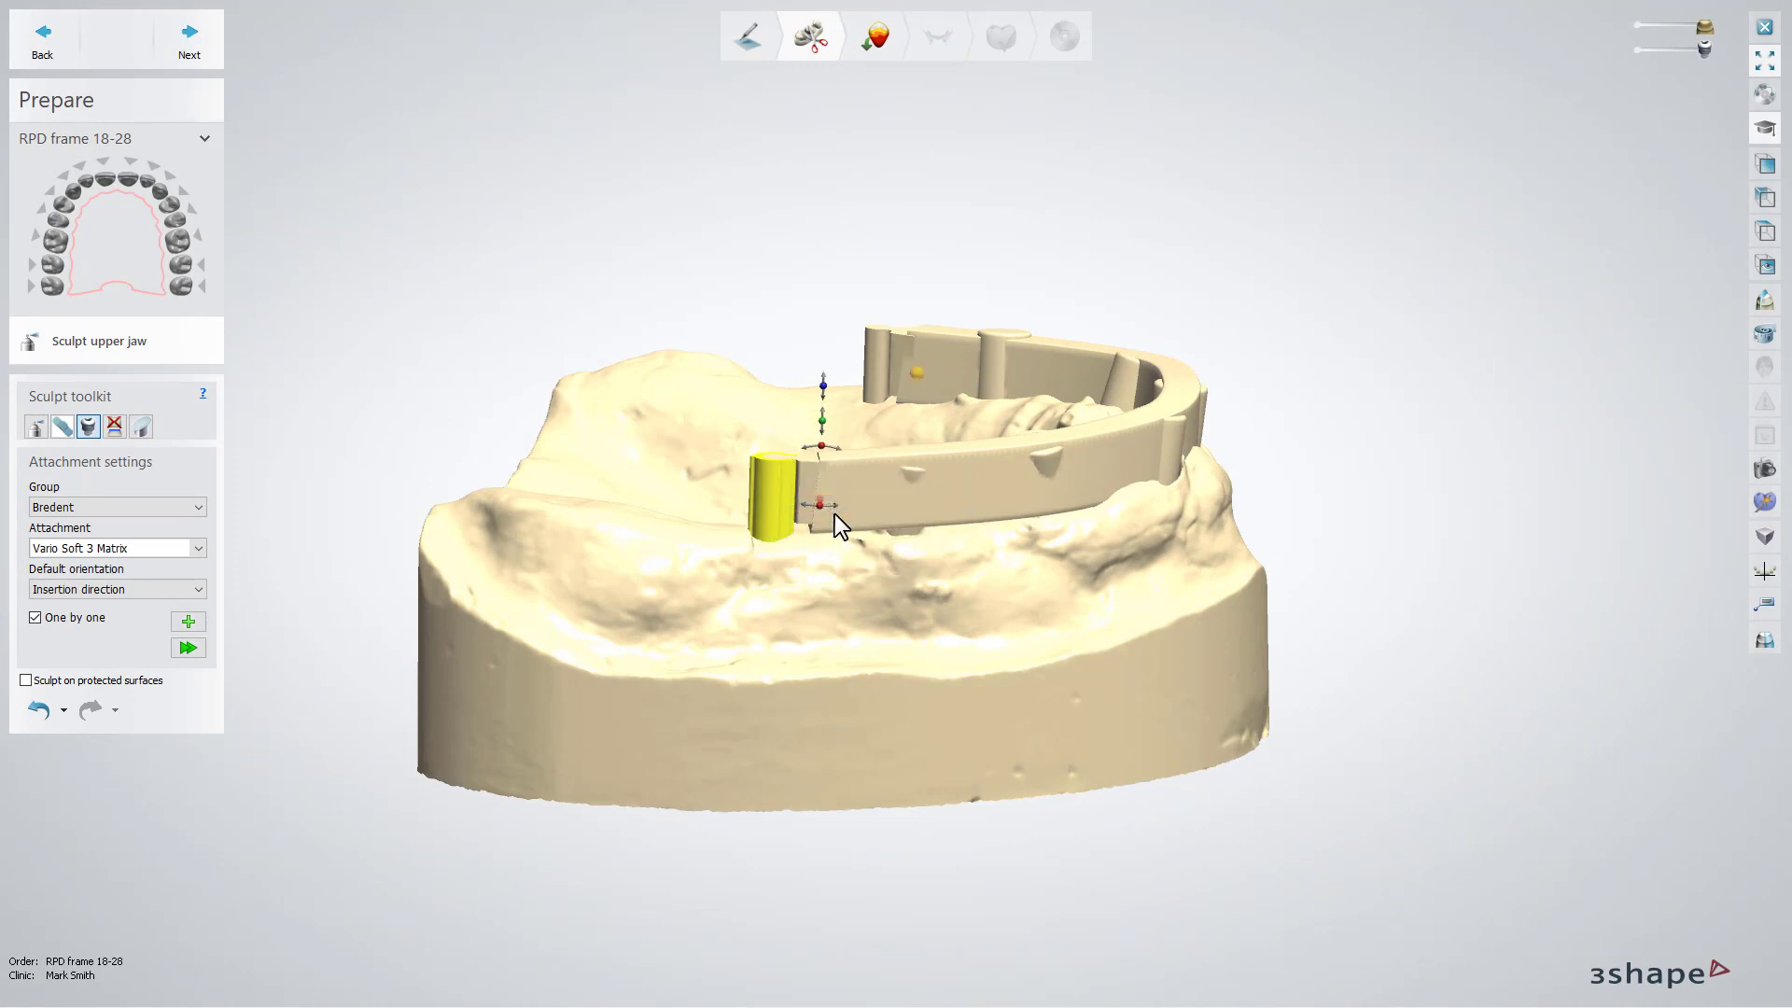
Add a second Vario Soft 3 Matrix attachment at the bar's other end.
right_click_drag(352, 632, 570, 616)
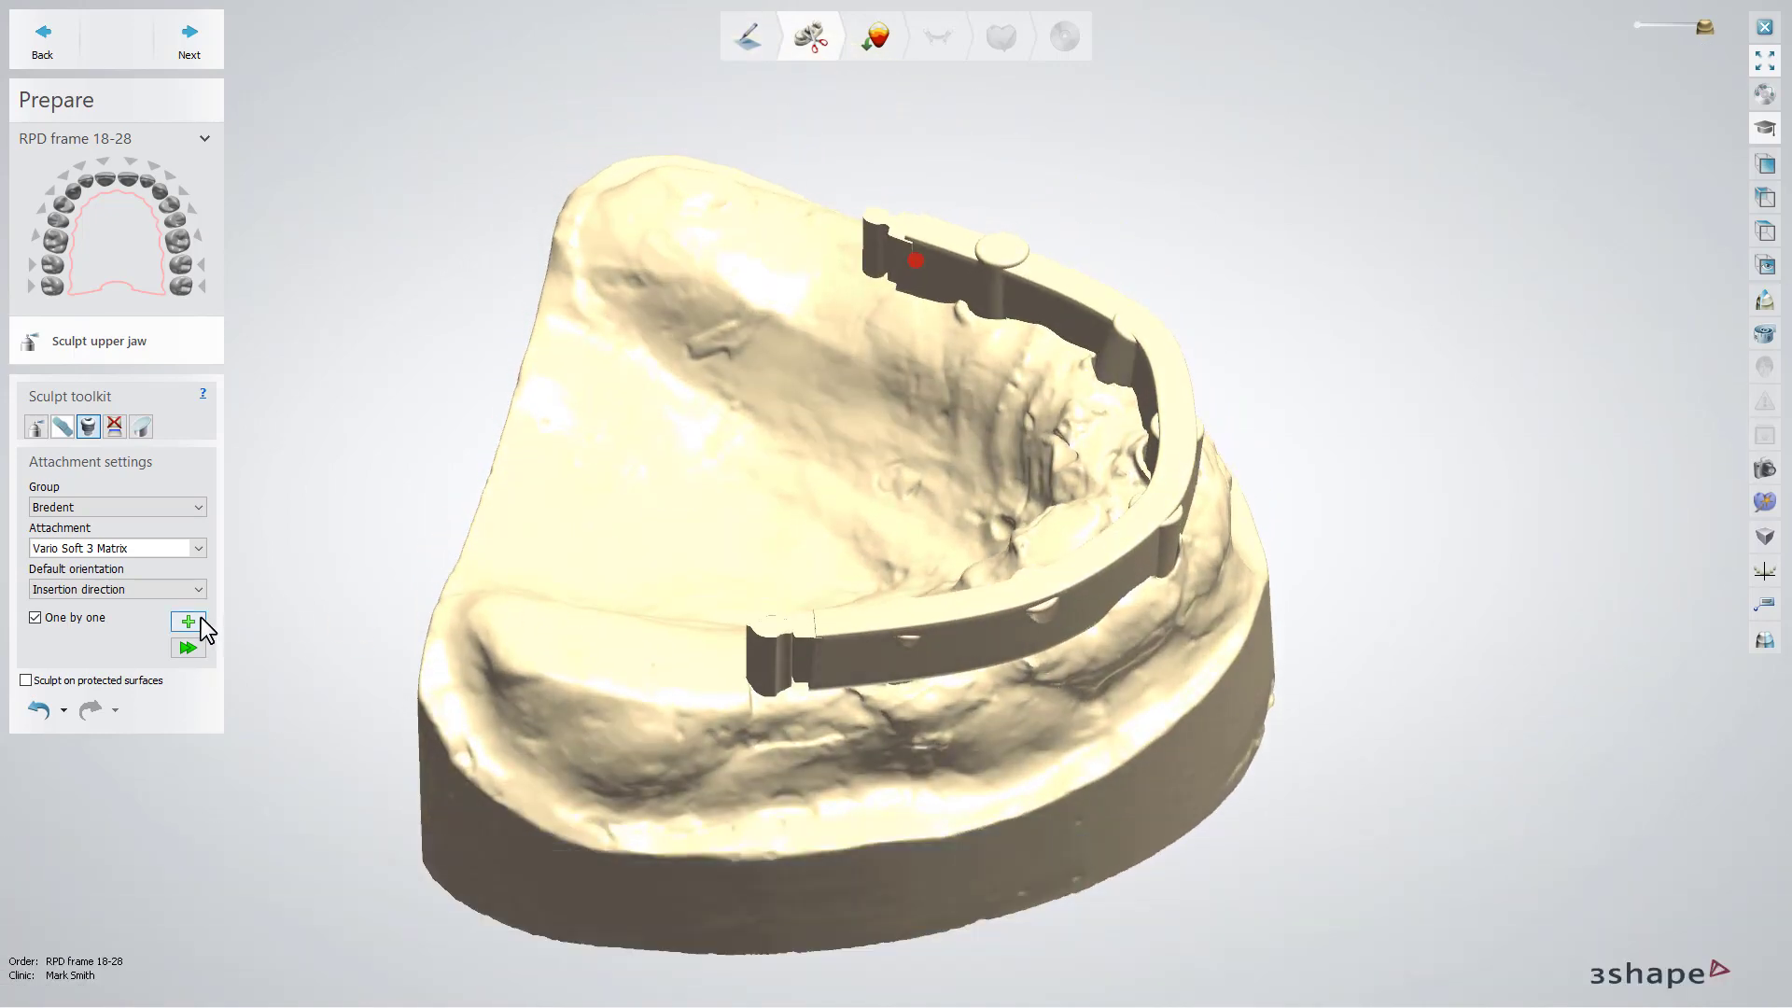
left_click(189, 621)
left_click(863, 216)
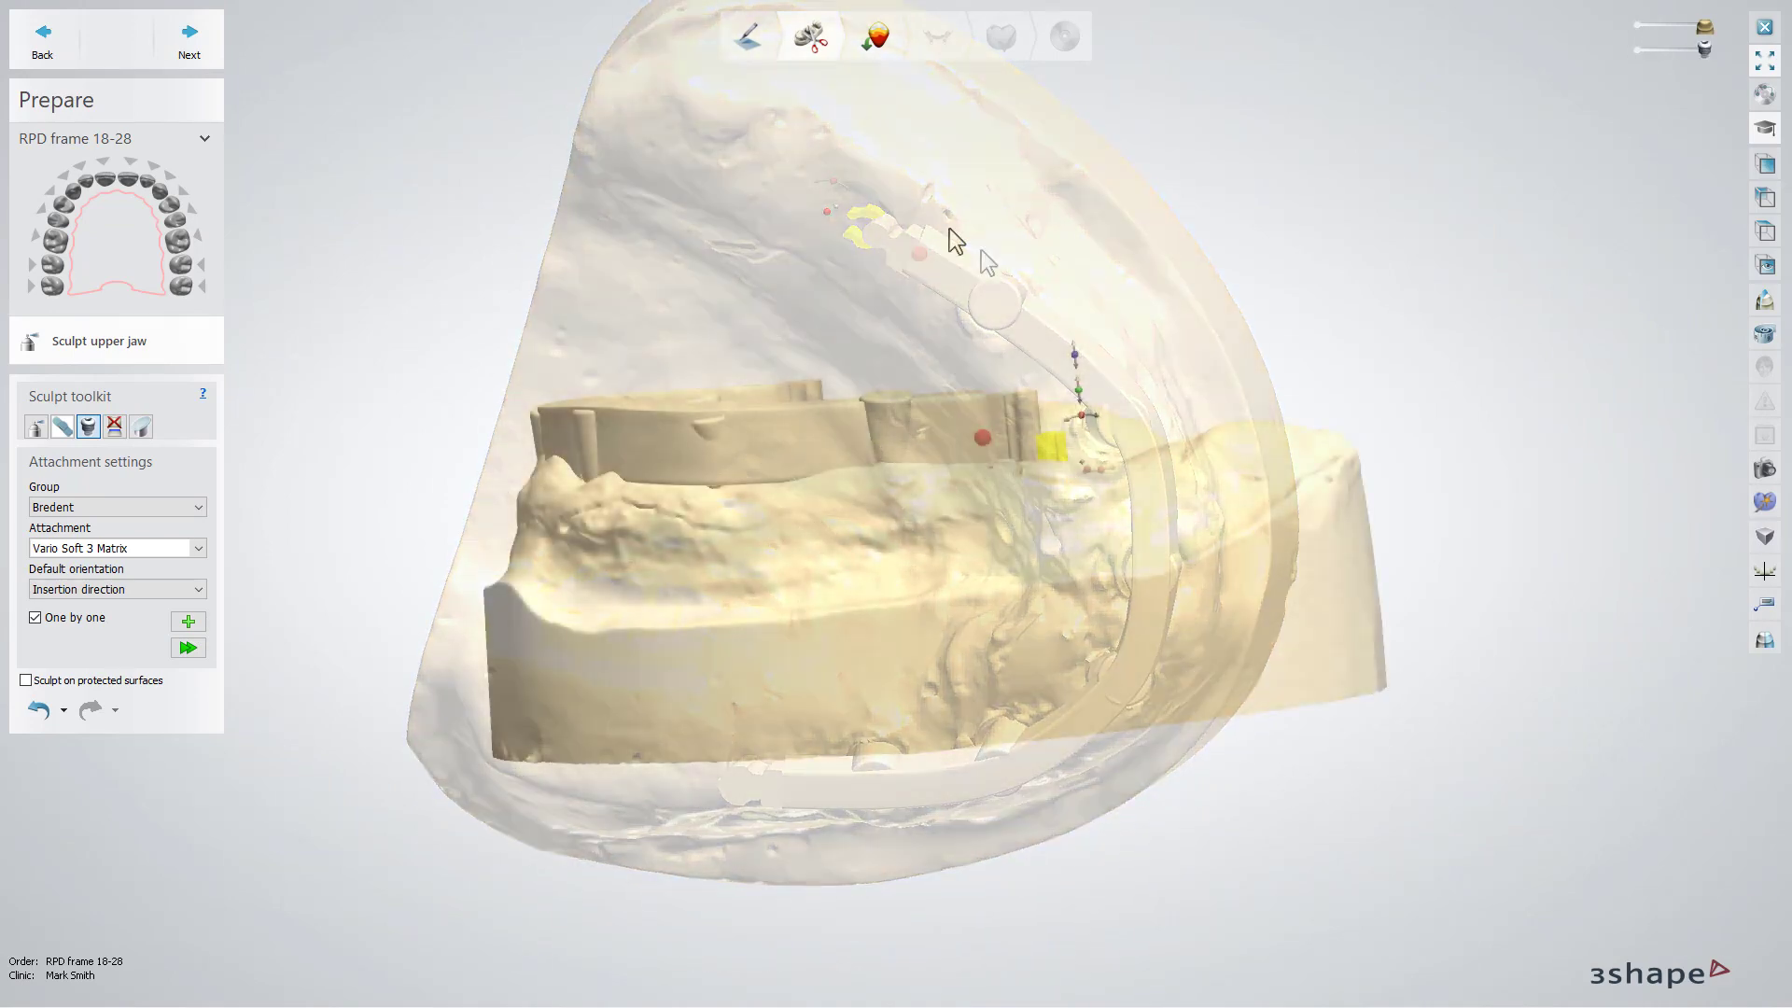
Draw a 2D cross-section line through the second attachment and center its profile in view.
left_click(1765, 300)
left_click_drag(1028, 249, 1051, 646)
scroll(1643, 710, "up", 5)
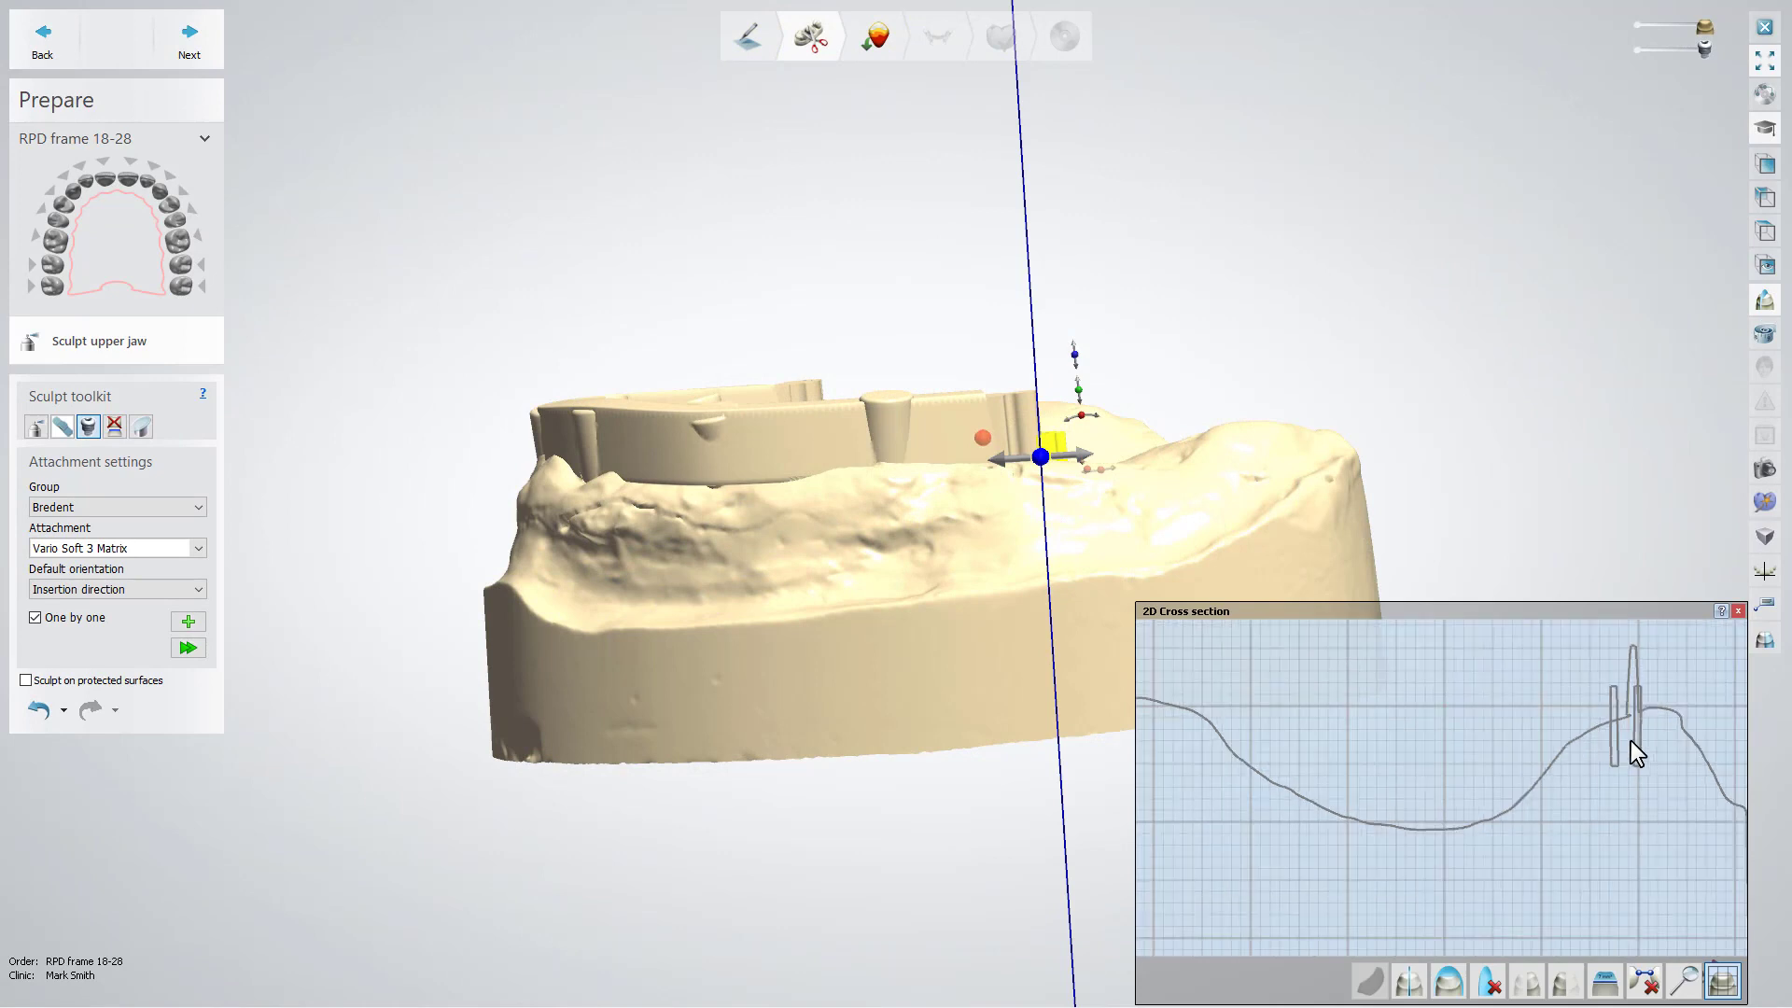
left_click_drag(1645, 701, 1469, 742)
scroll(1468, 742, "down", 3)
scroll(1464, 788, "up", 1)
Align the second attachment to its primary attachment and merge it into the model.
right_click(1057, 441)
left_click(1095, 469)
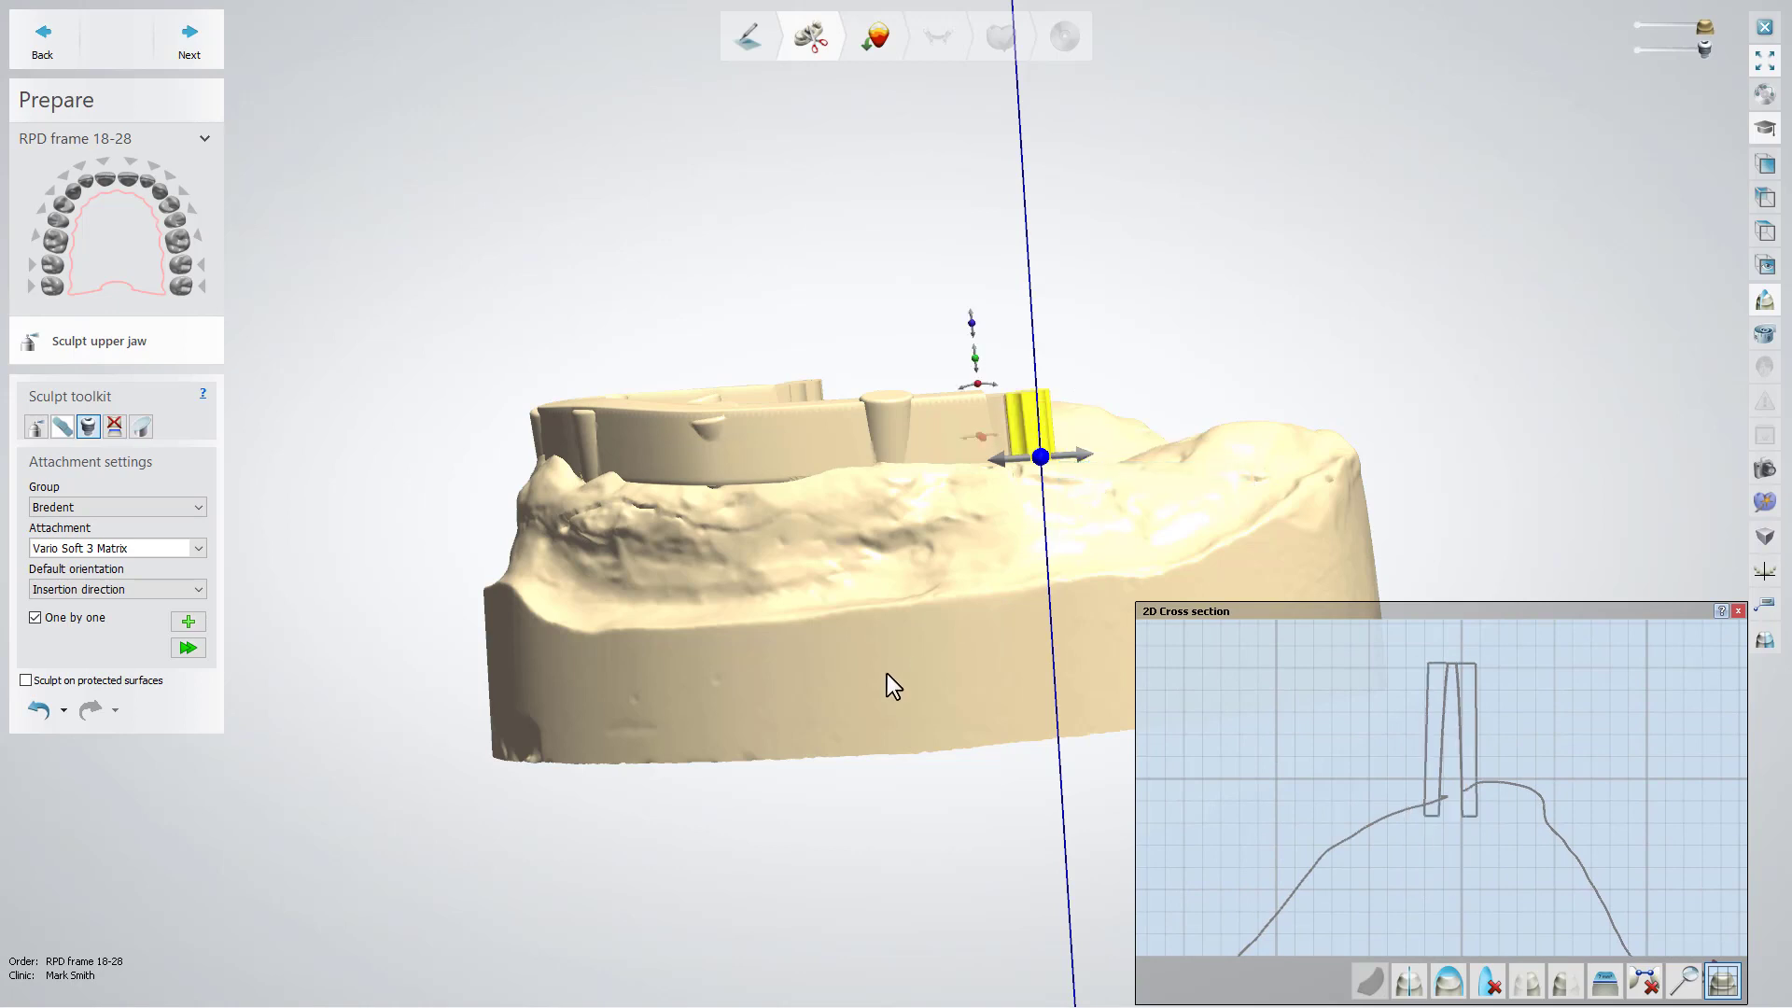
left_click(189, 648)
mouse_move(1039, 457)
left_mouse_down()
mouse_move(973, 461)
mouse_move(1020, 459)
left_mouse_up()
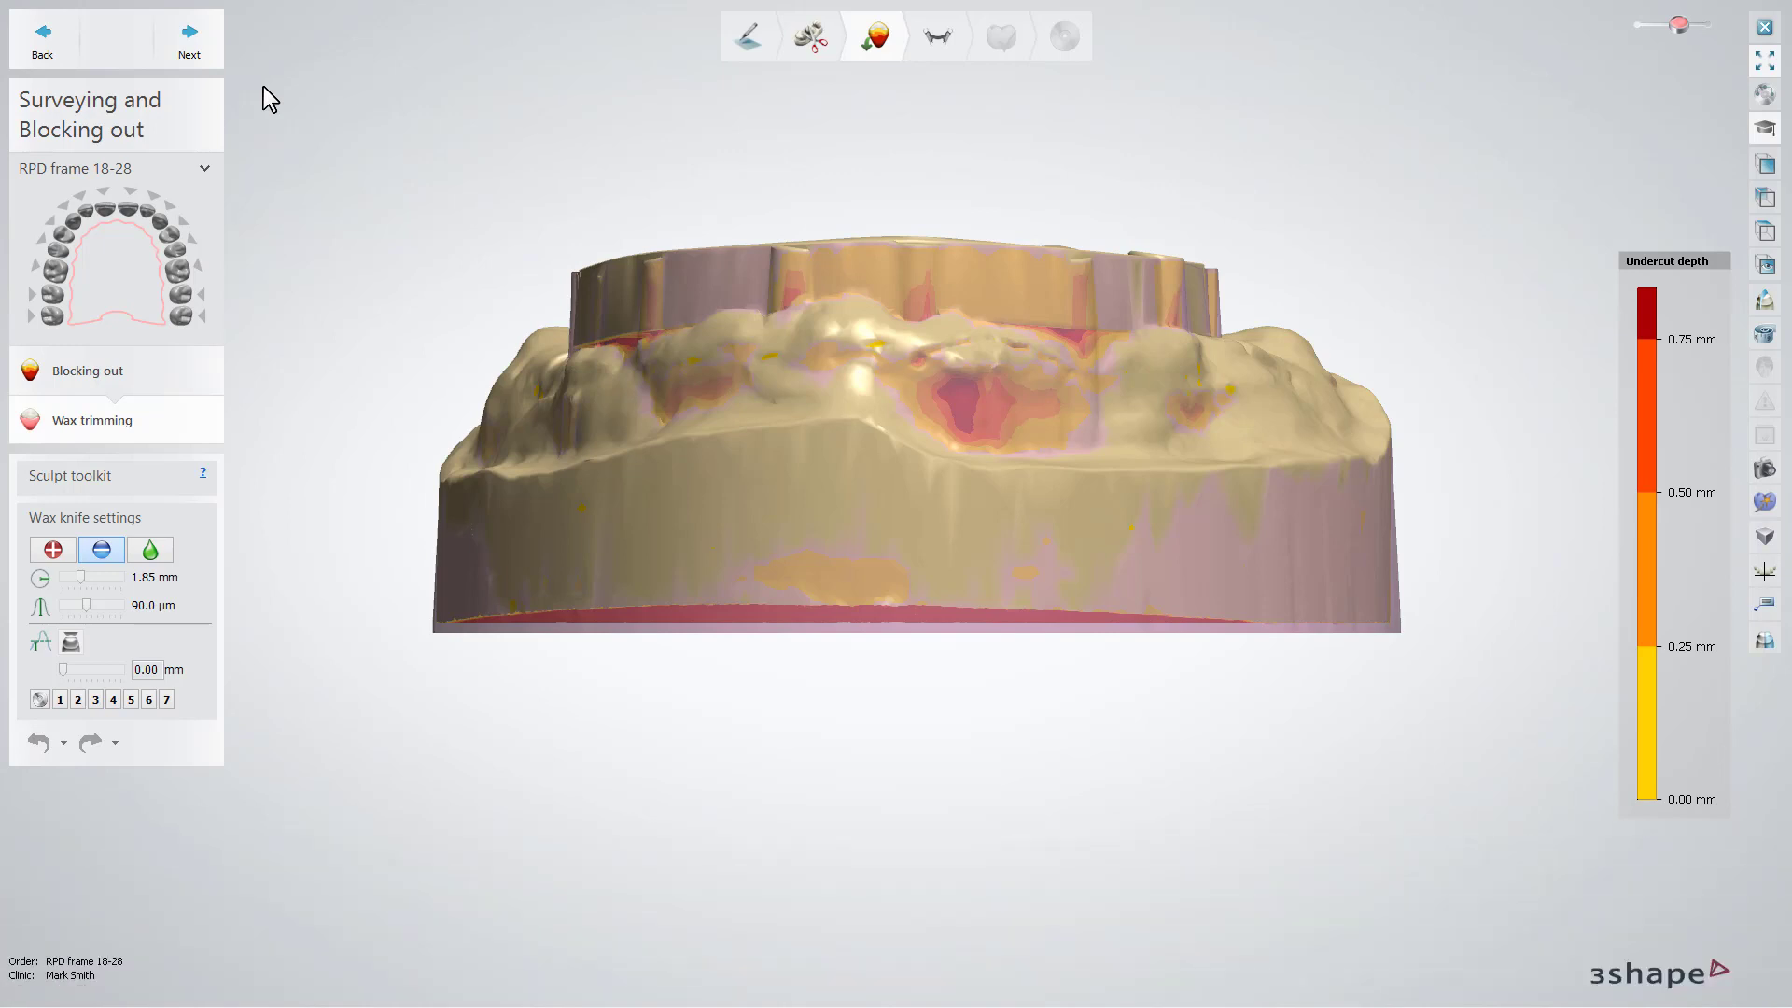
Advance to RPD design, choose Major connector, and click outline points along the bar.
left_click(217, 54)
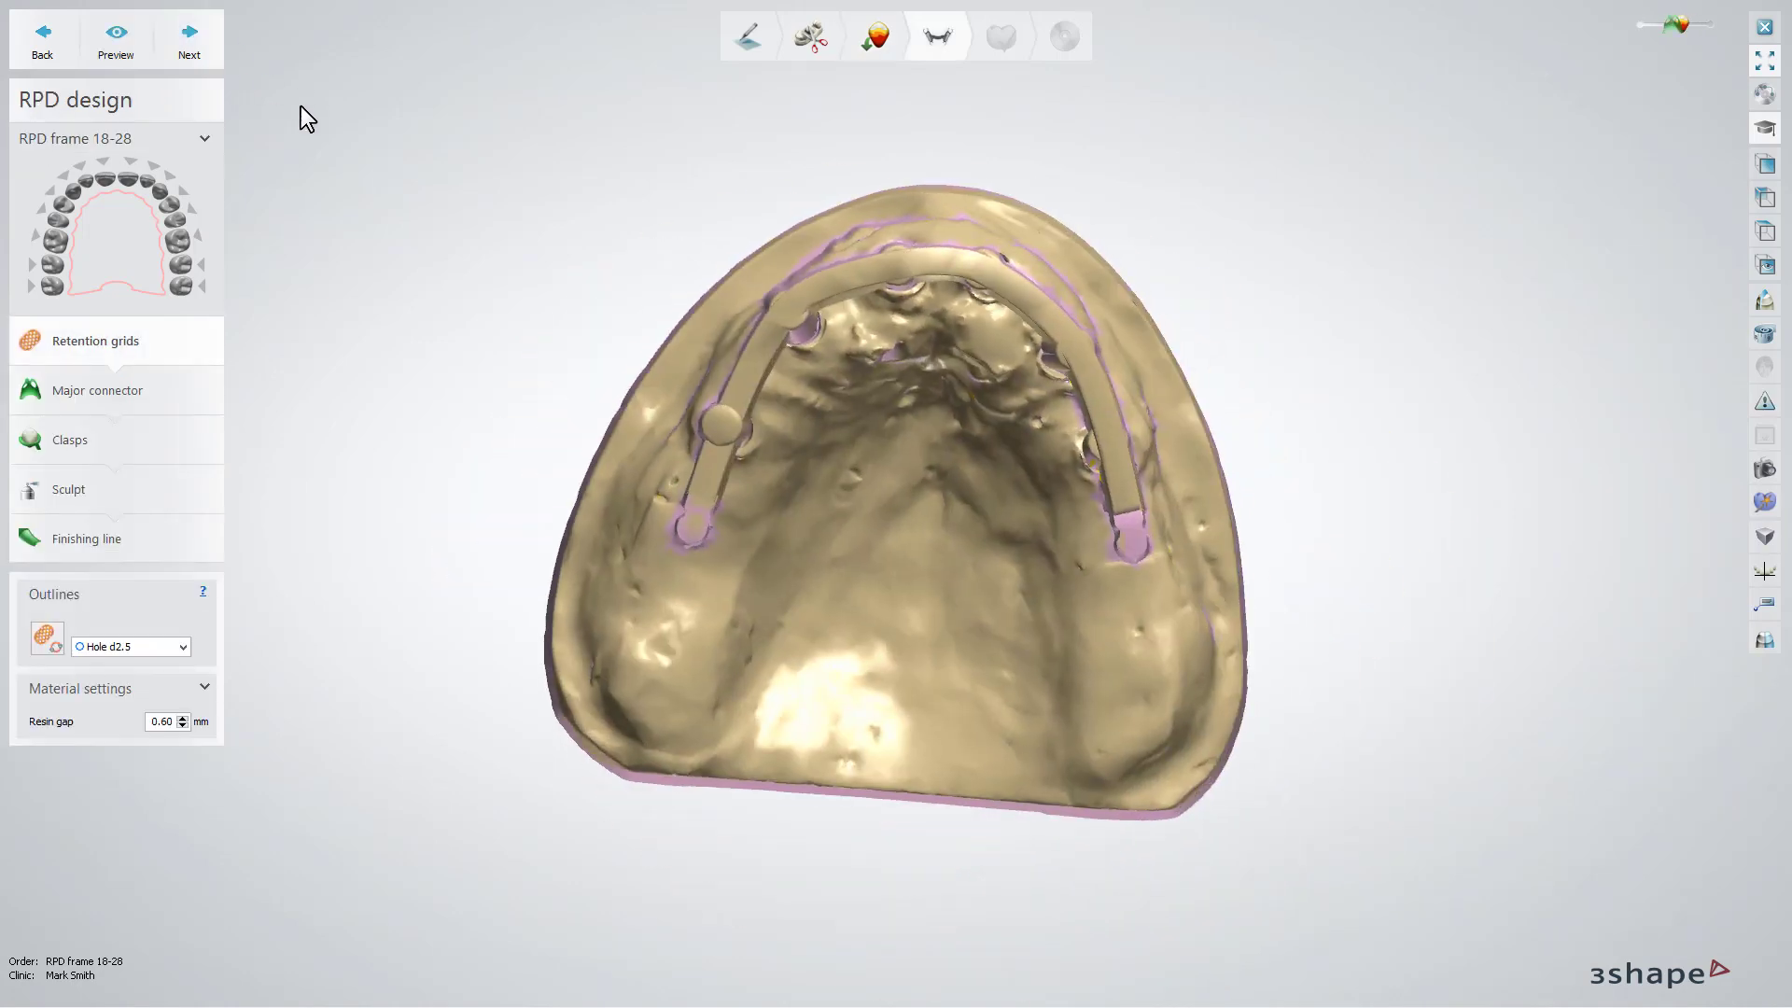
left_click(201, 395)
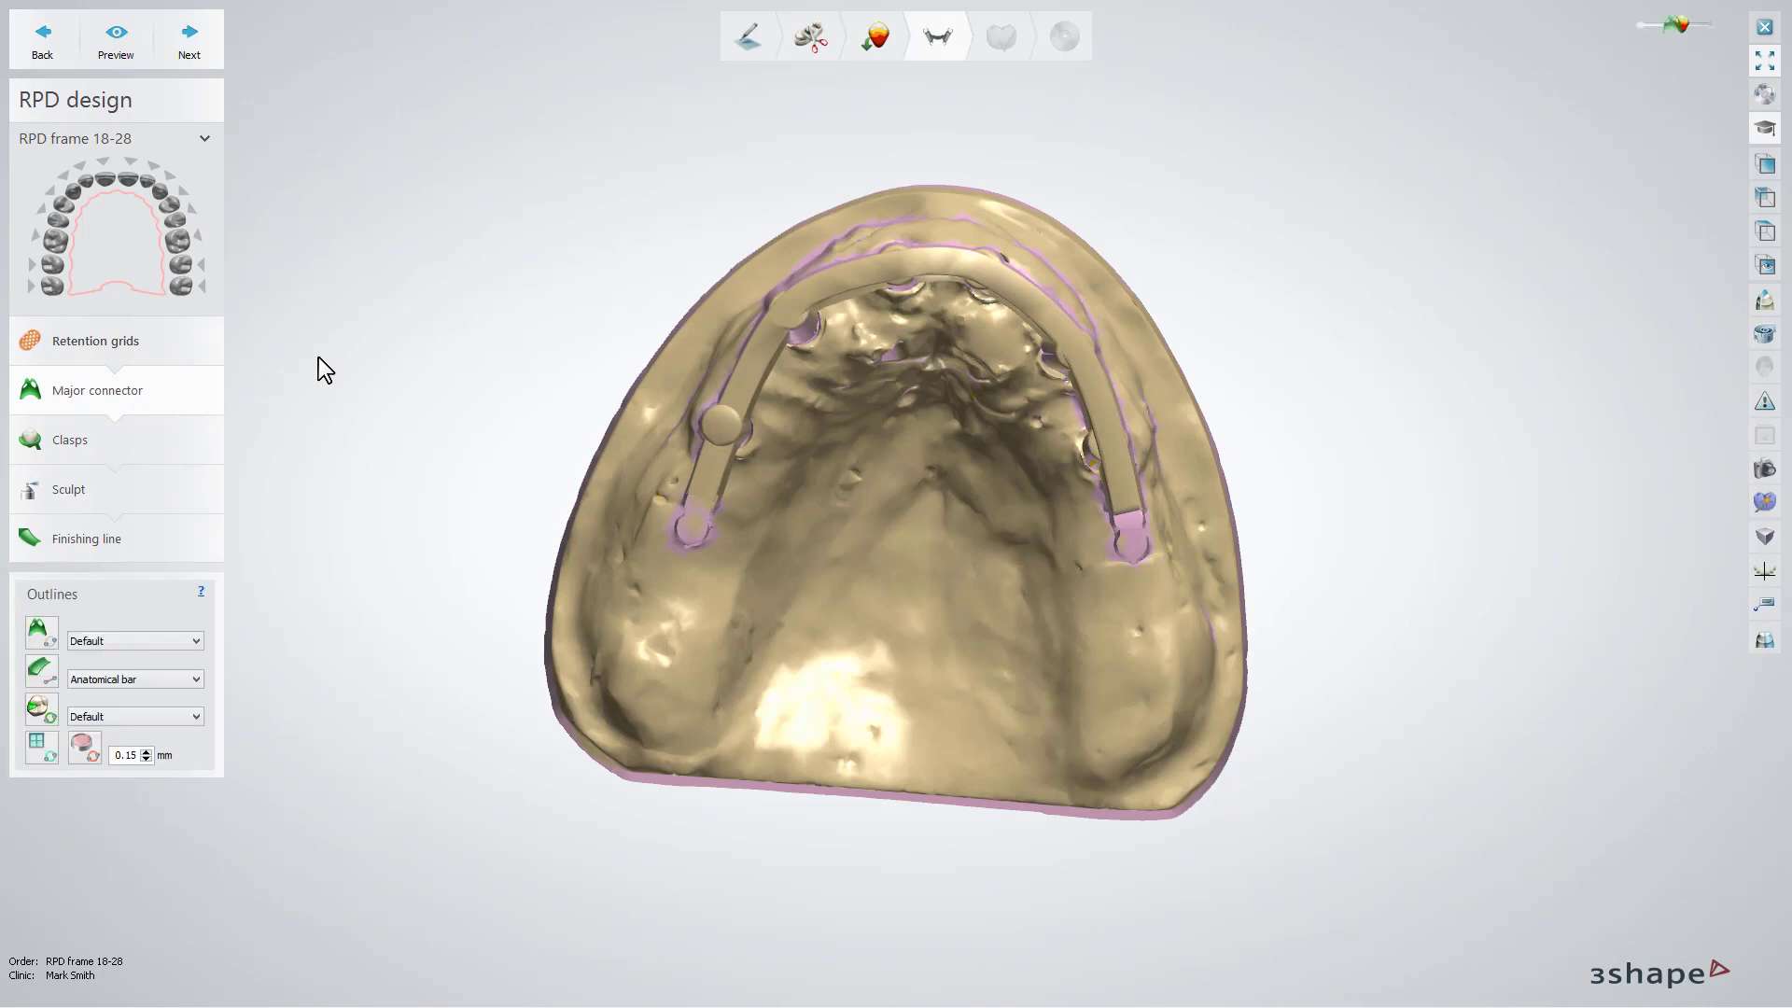
left_click(39, 633)
mouse_move(447, 510)
right_mouse_down()
mouse_move(525, 466)
mouse_move(726, 516)
right_mouse_up()
left_click(692, 541)
left_click(698, 523)
left_click(701, 499)
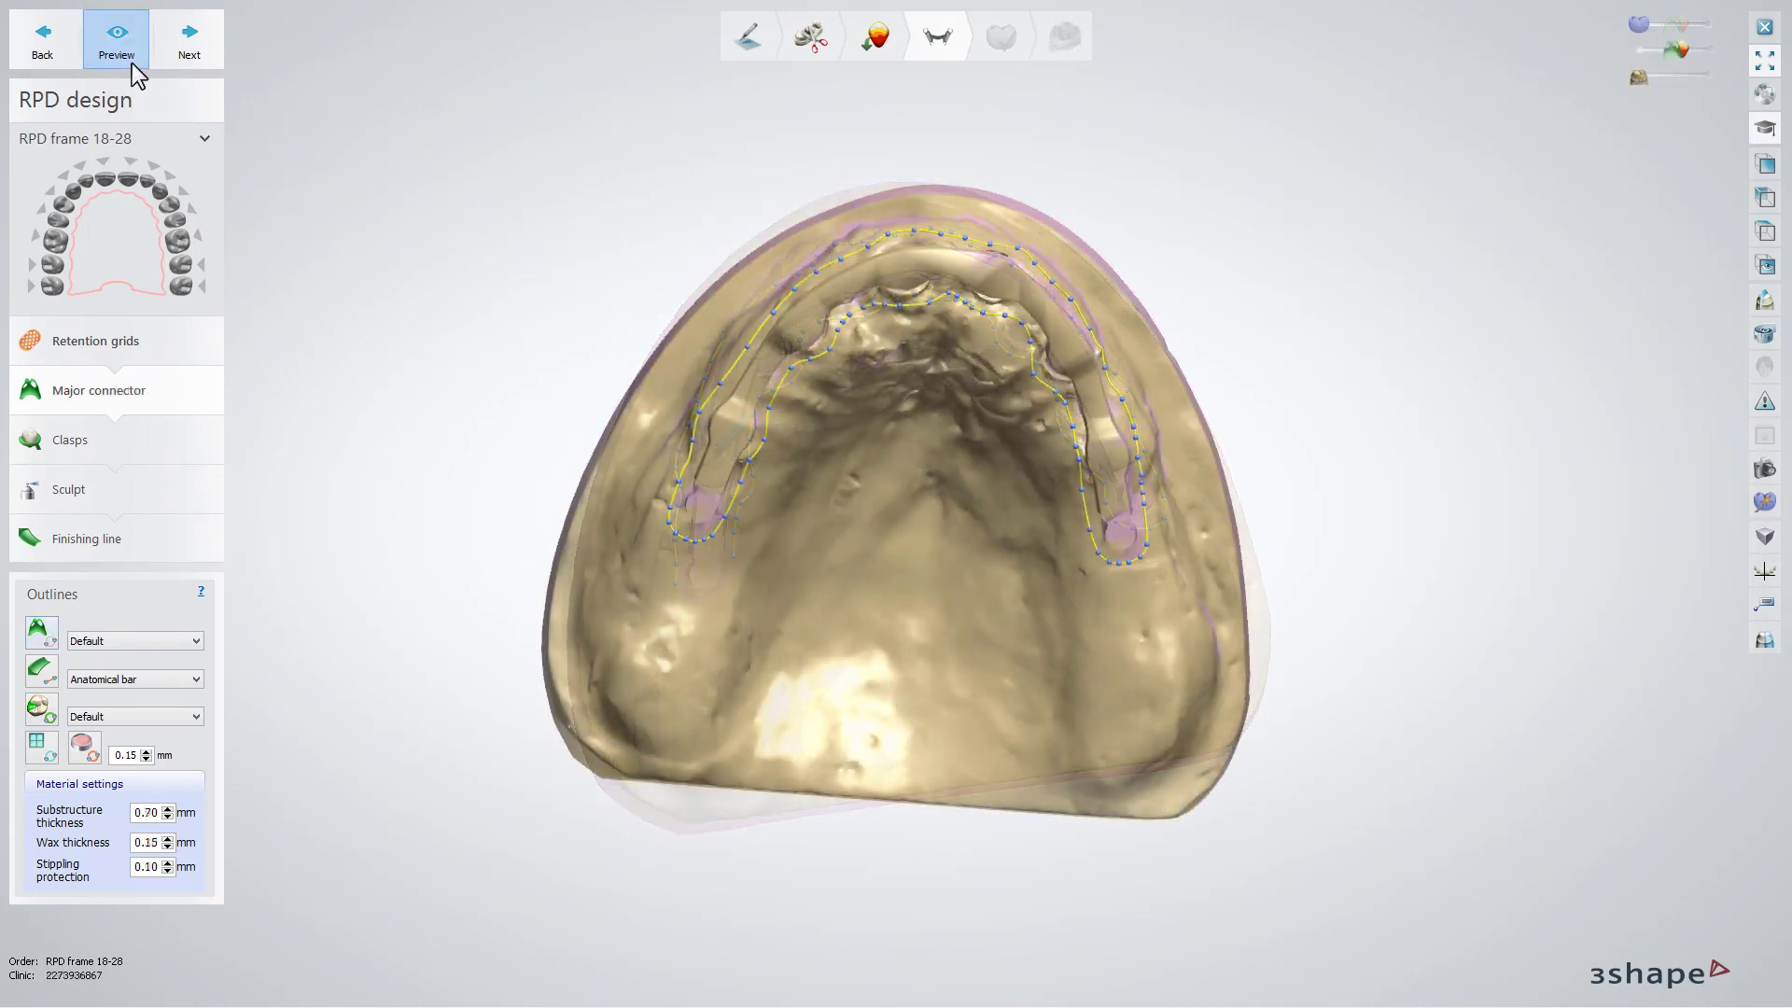
Preview the major connector, then pass Clasps, Finishing line, Finalize and Pre-manufacturing.
left_click(132, 63)
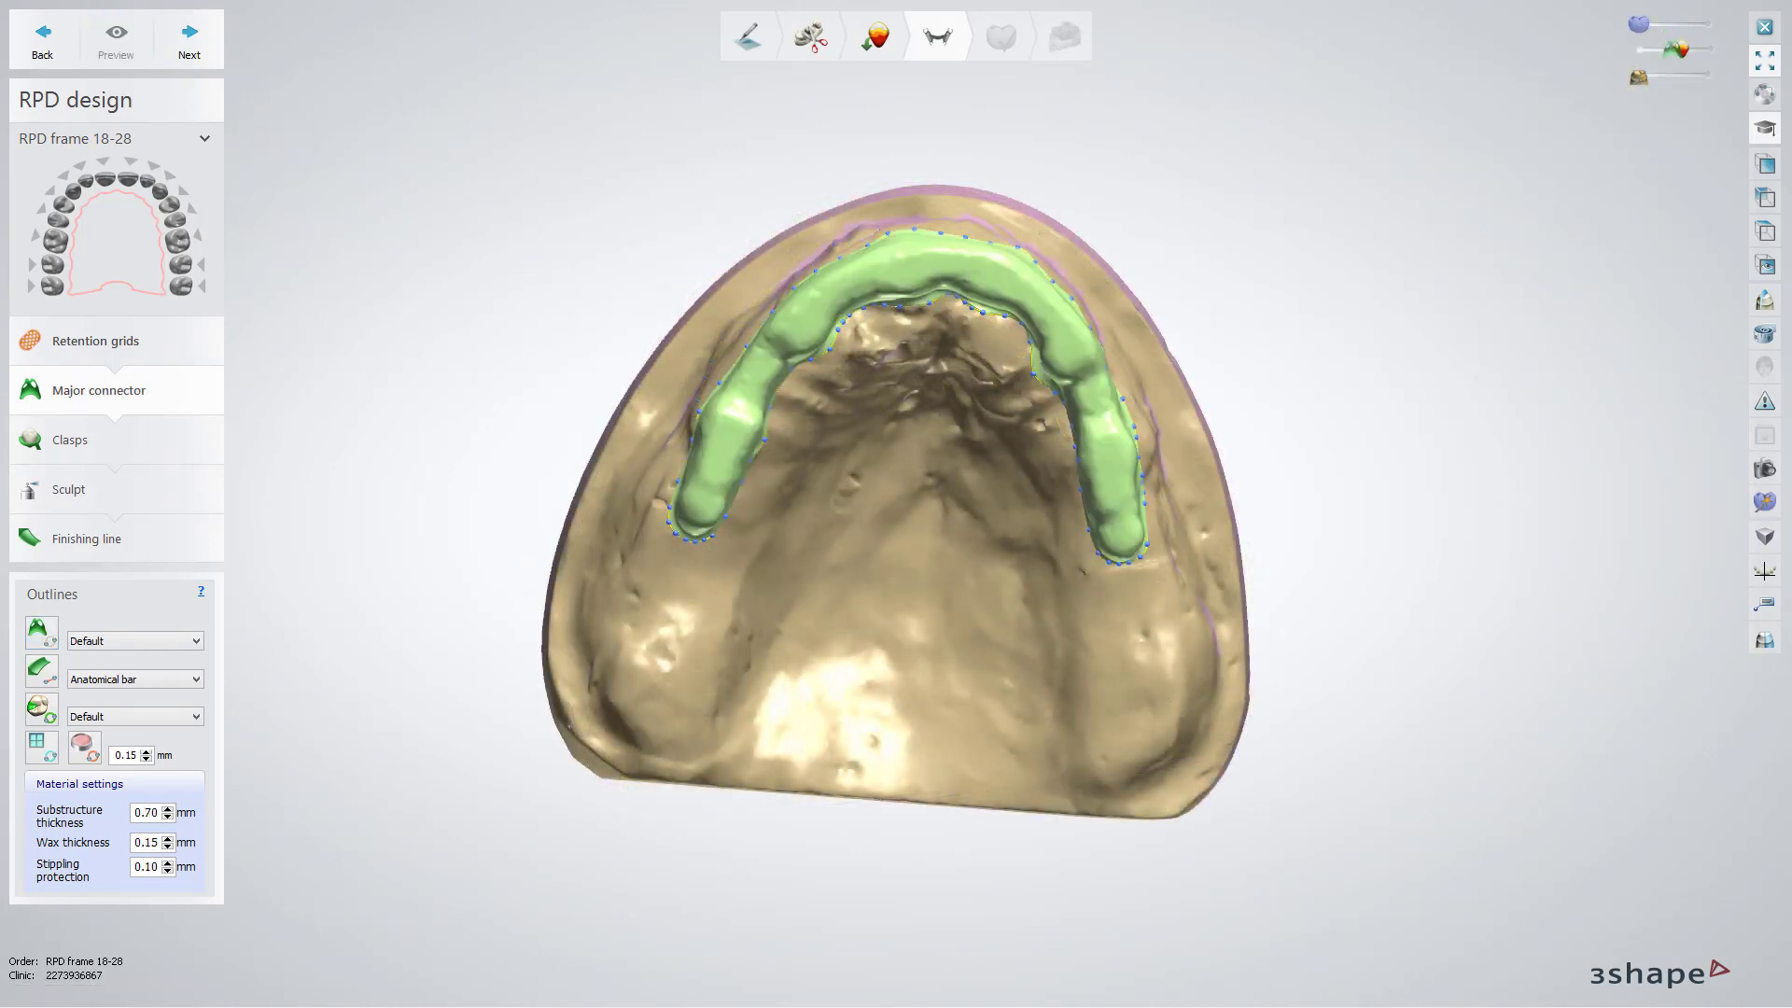
left_click(189, 42)
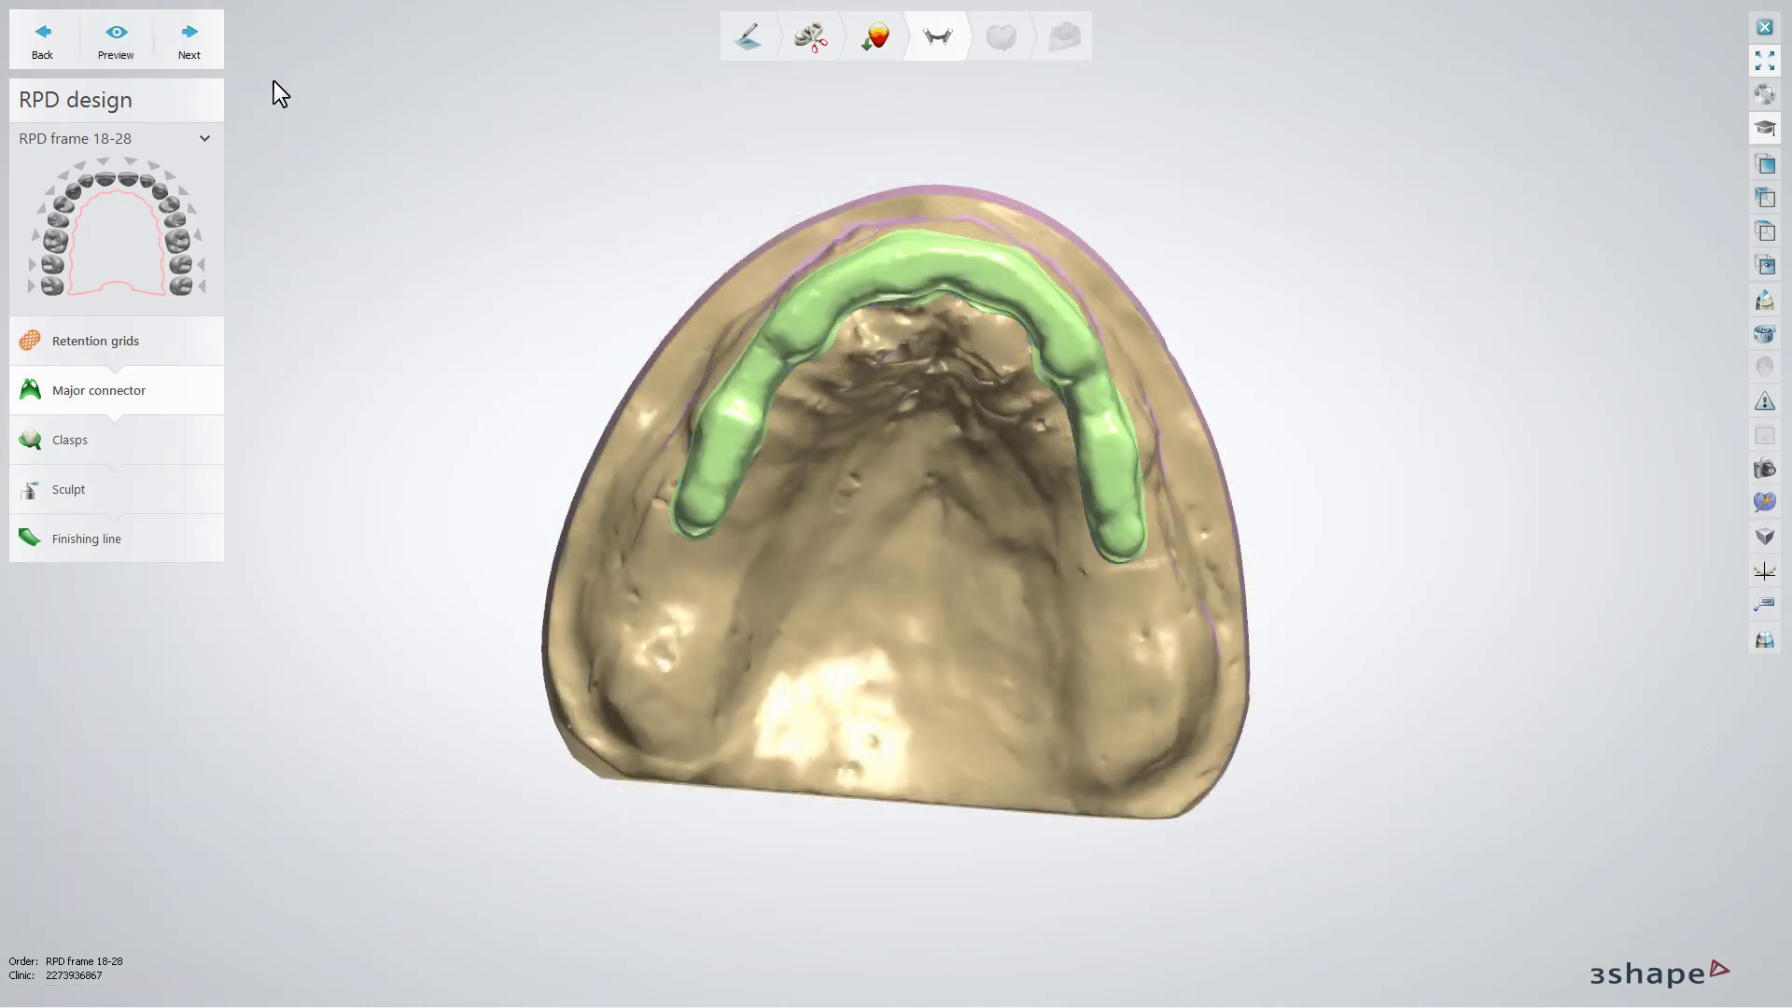
left_click(206, 534)
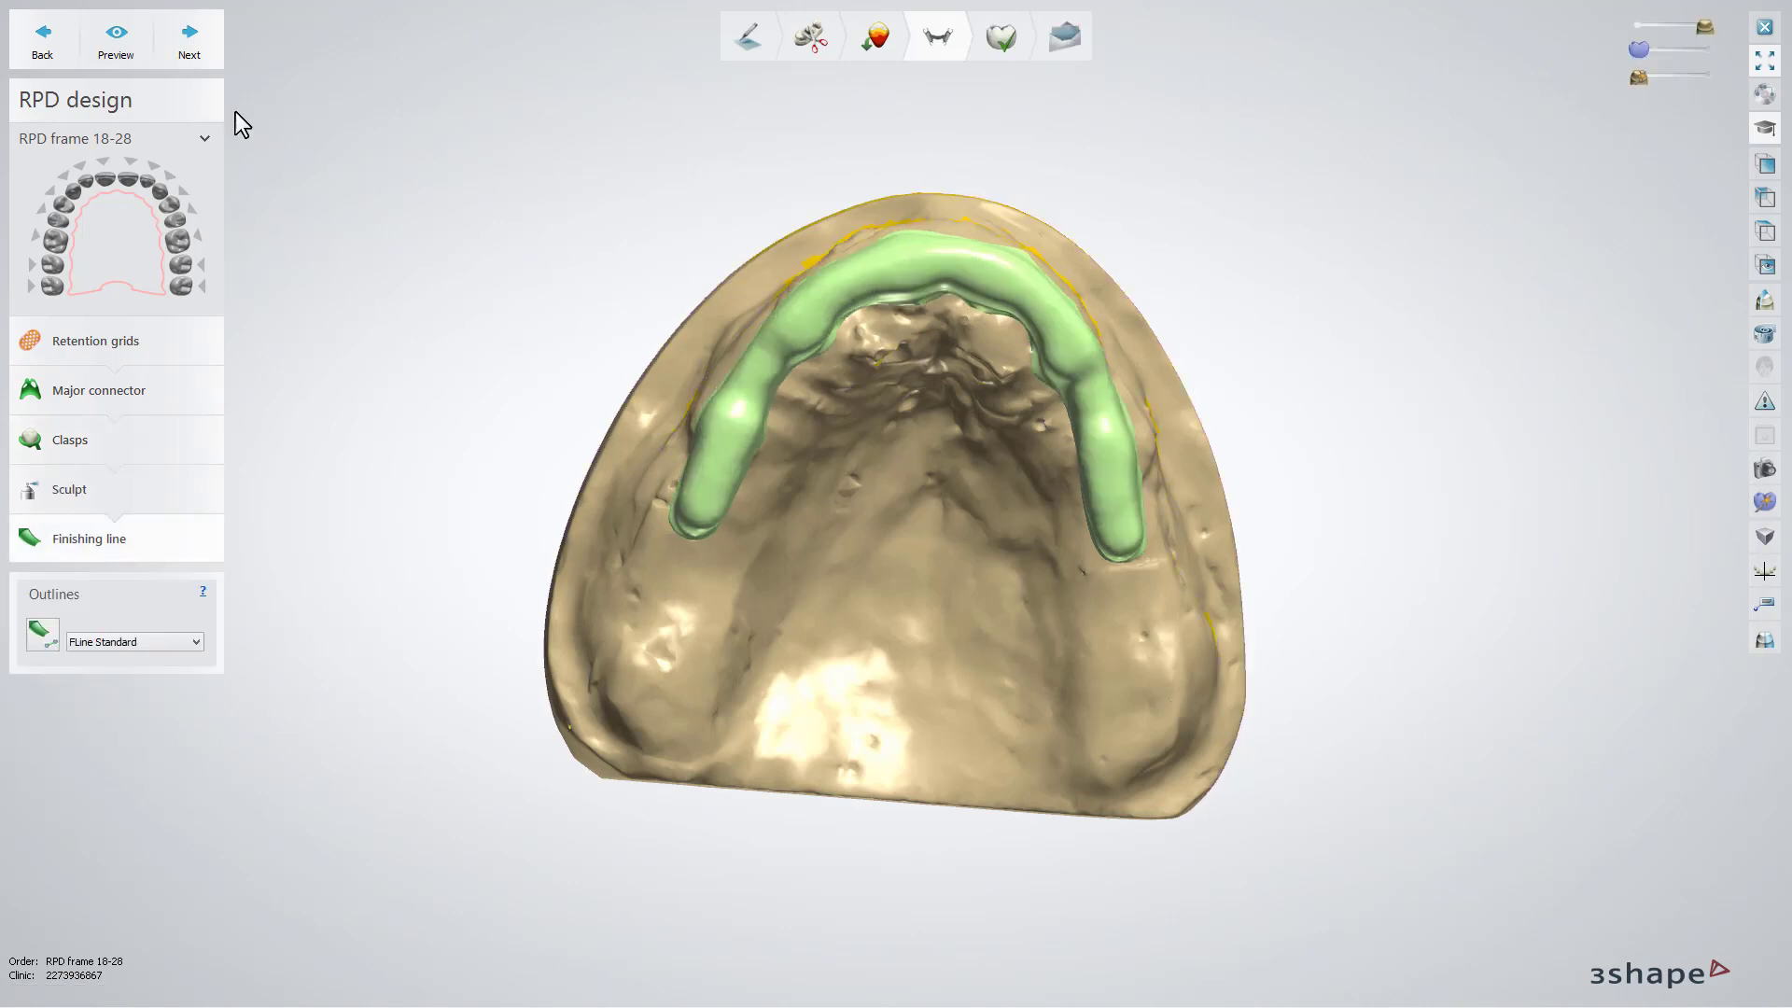
left_click(189, 42)
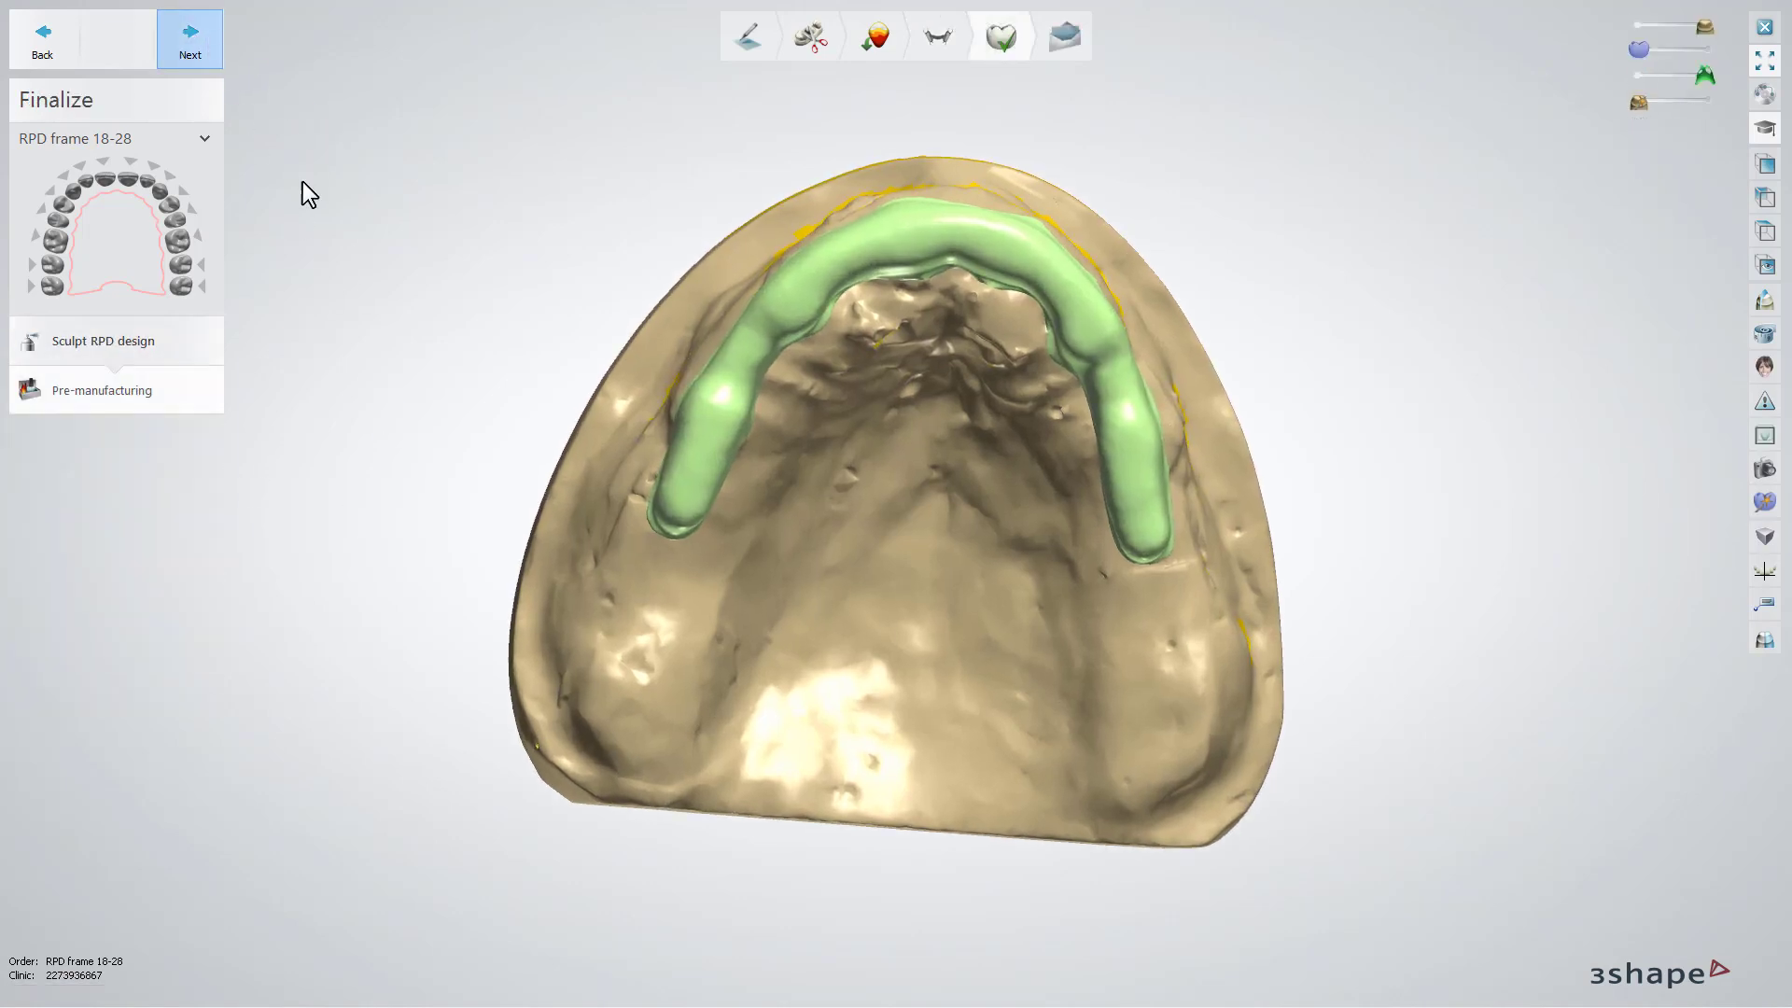
left_click(189, 45)
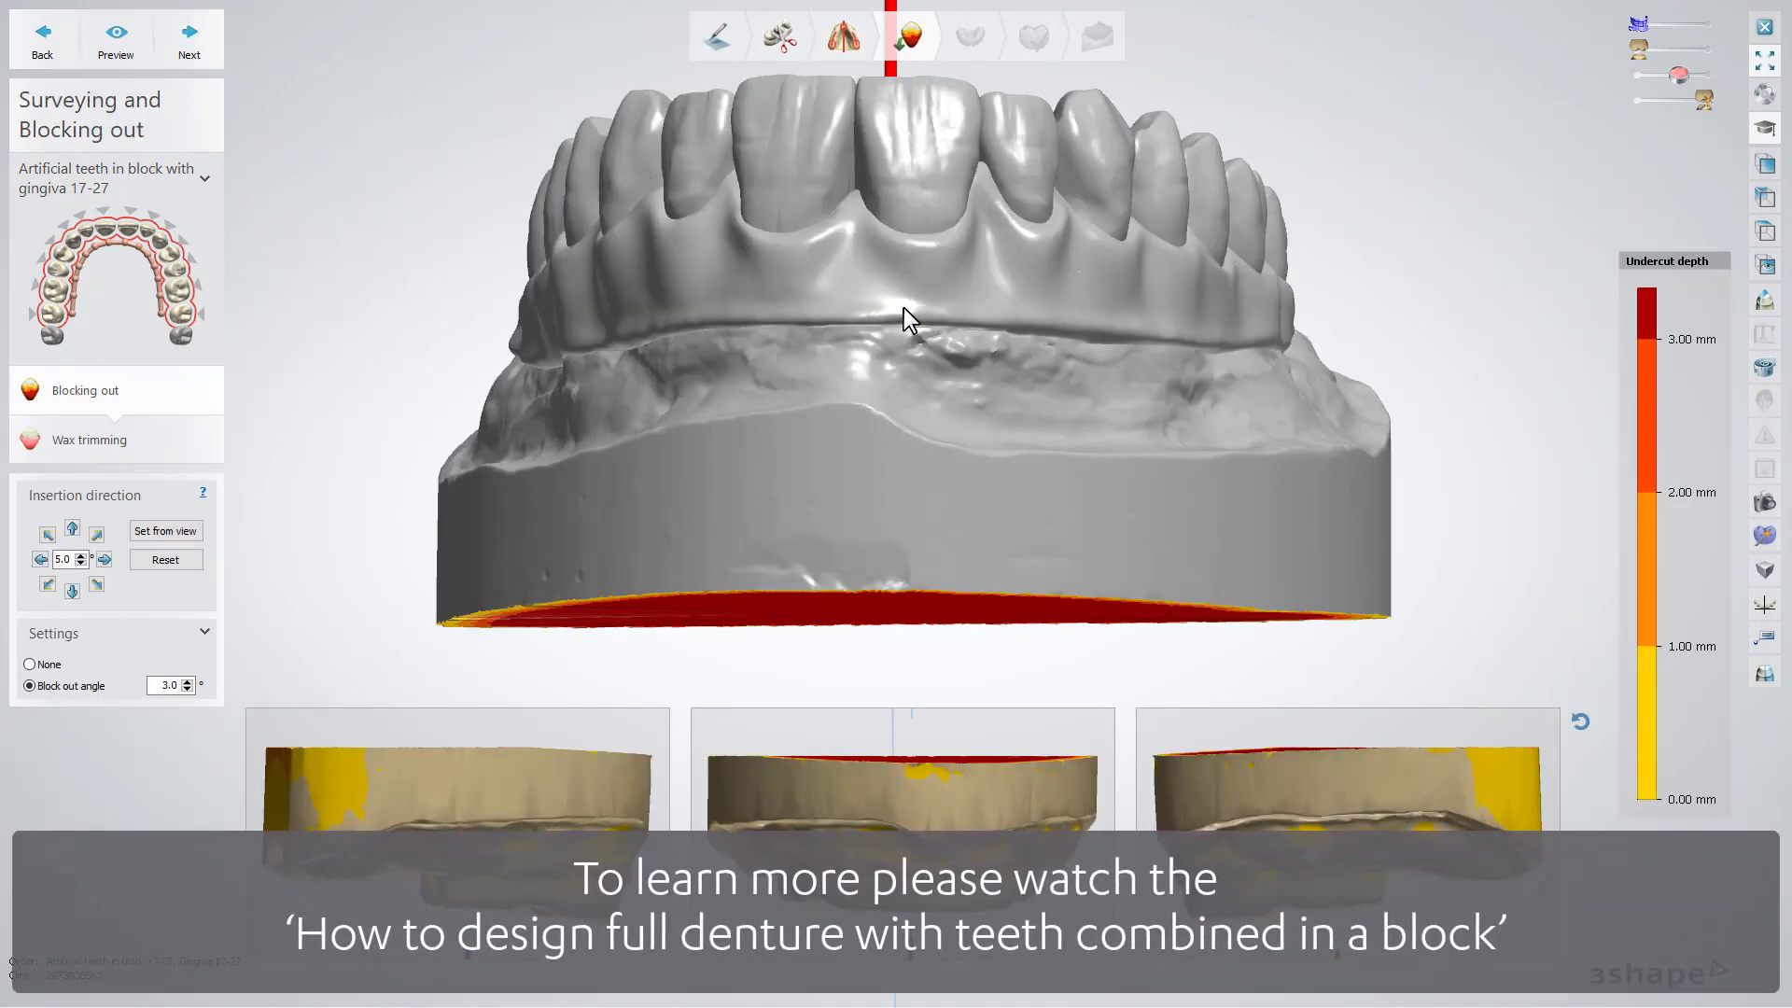
Tilt the model to a front view and shift the teeth setup from 0.65 mm to 0.37 mm.
right_click_drag(905, 395, 903, 314)
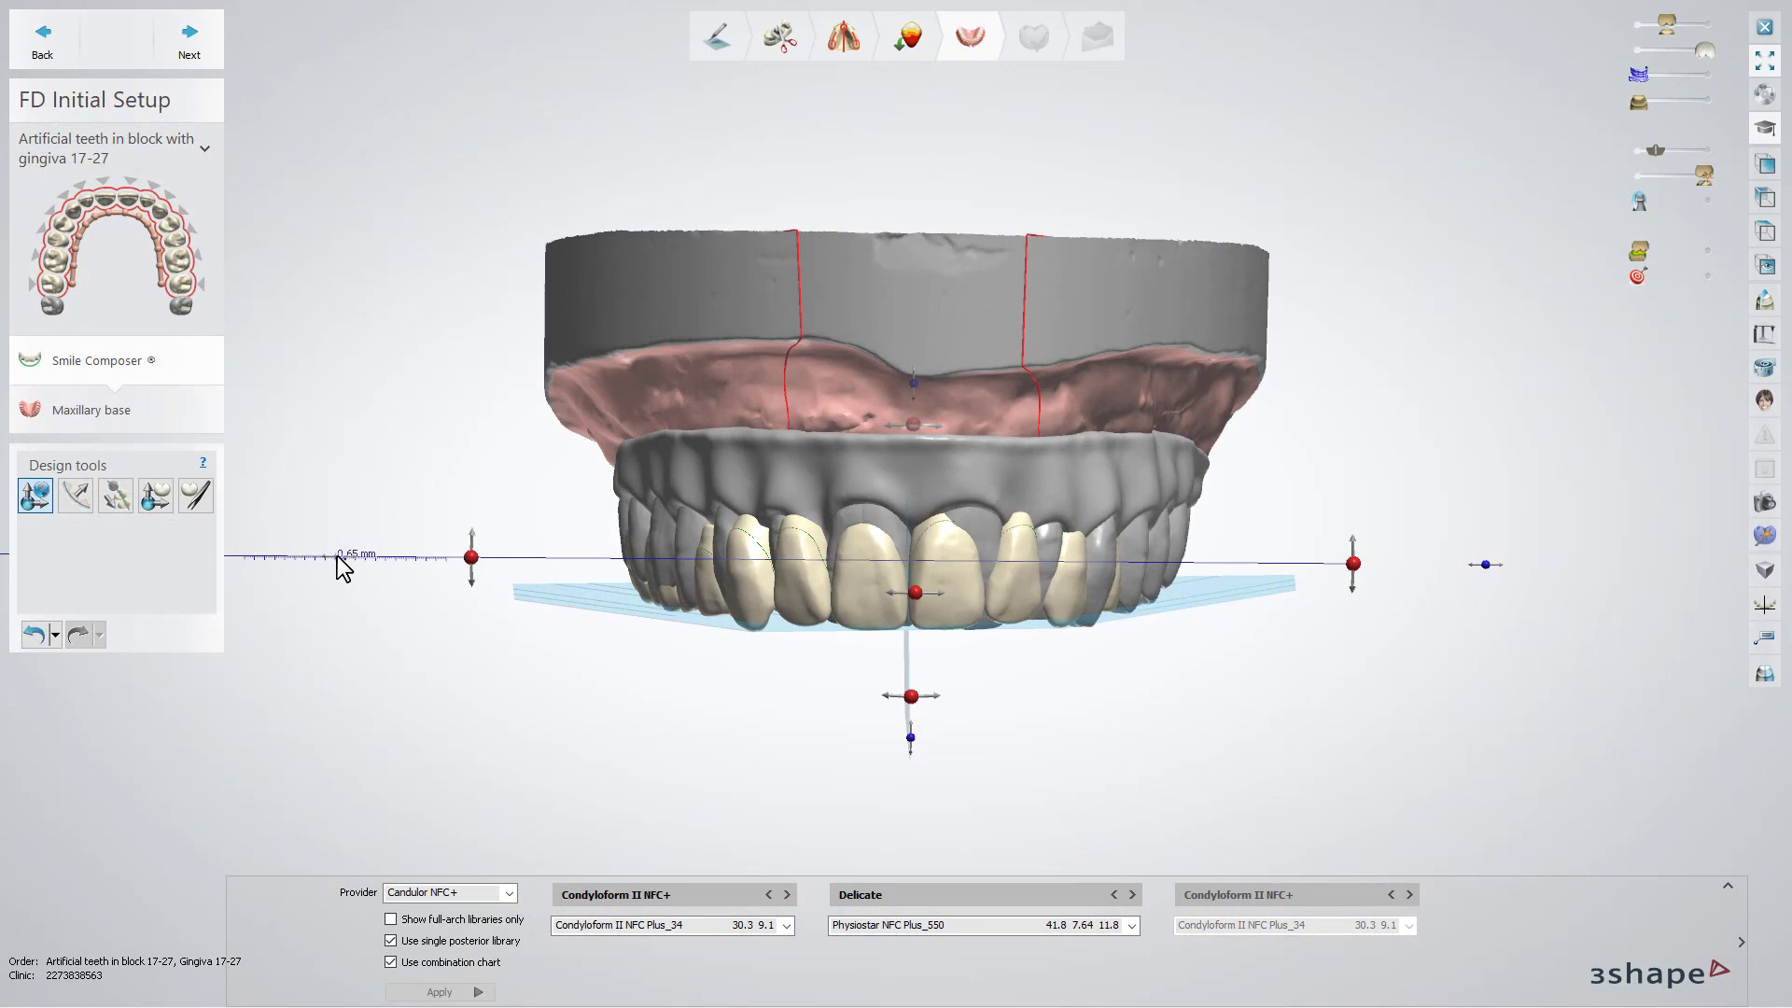
left_click_drag(343, 564, 348, 567)
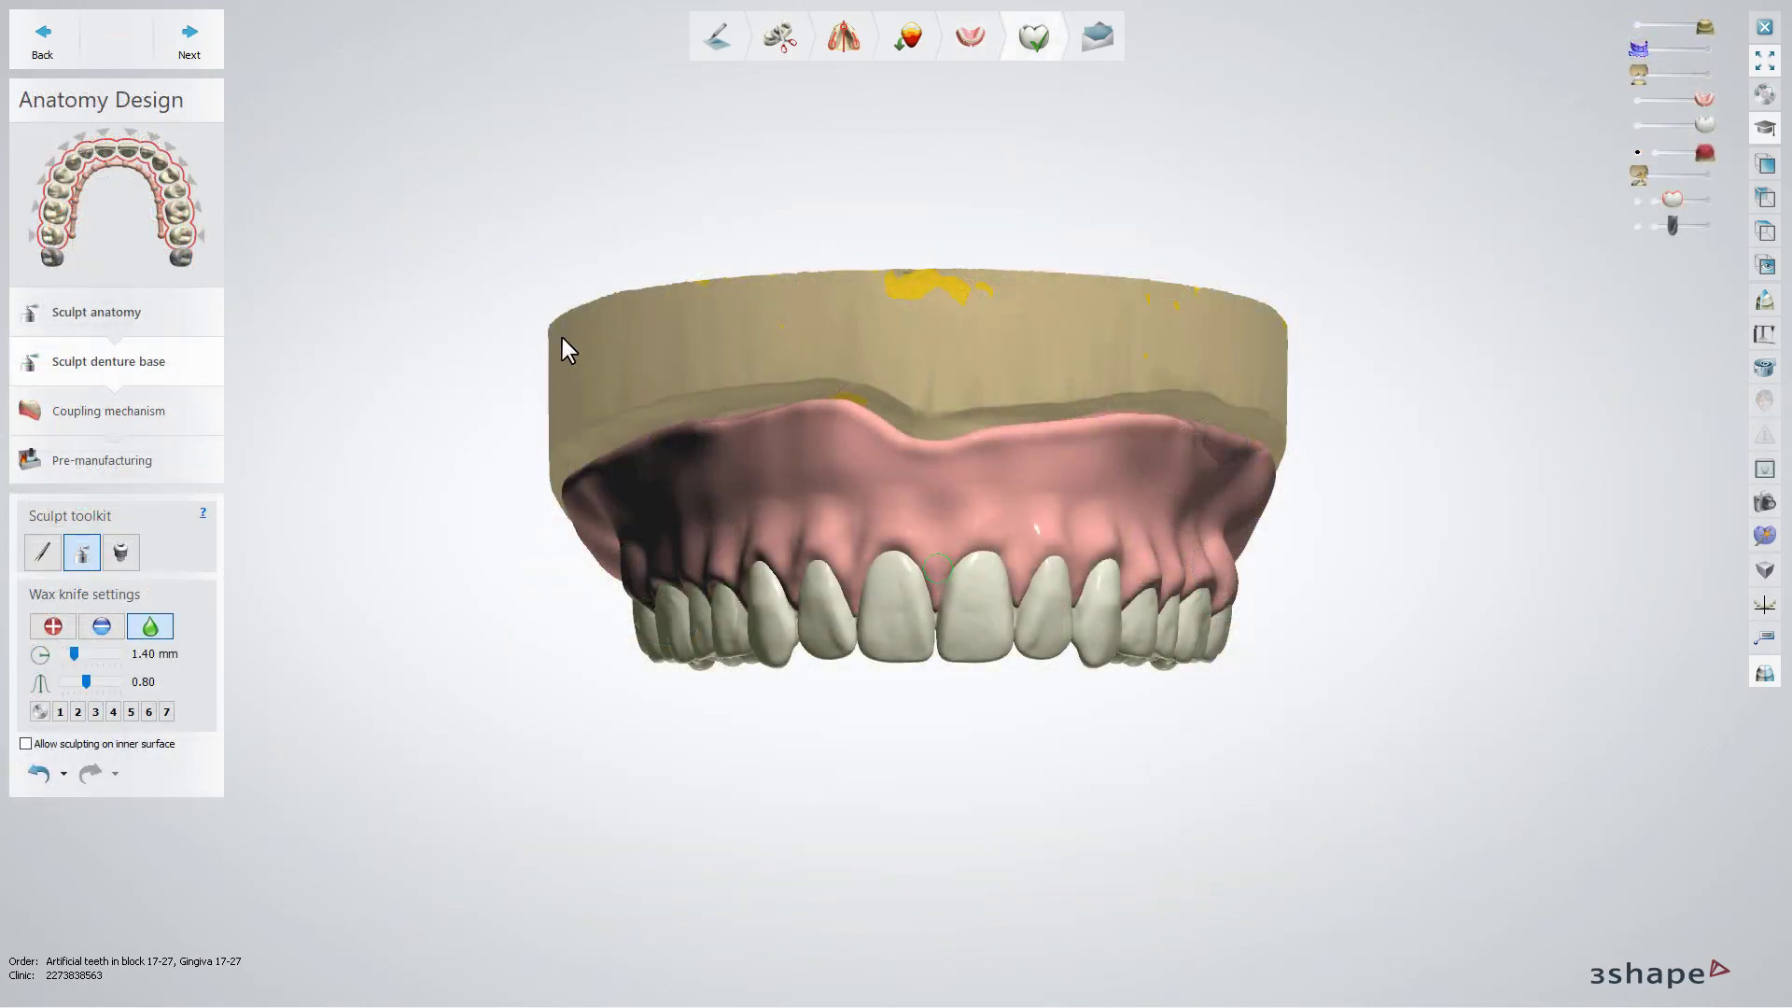
Step past coupling mechanism and pre-manufacturing (0.50 mm drill radius, 0.10 mm glue space) to finalize.
left_click(216, 48)
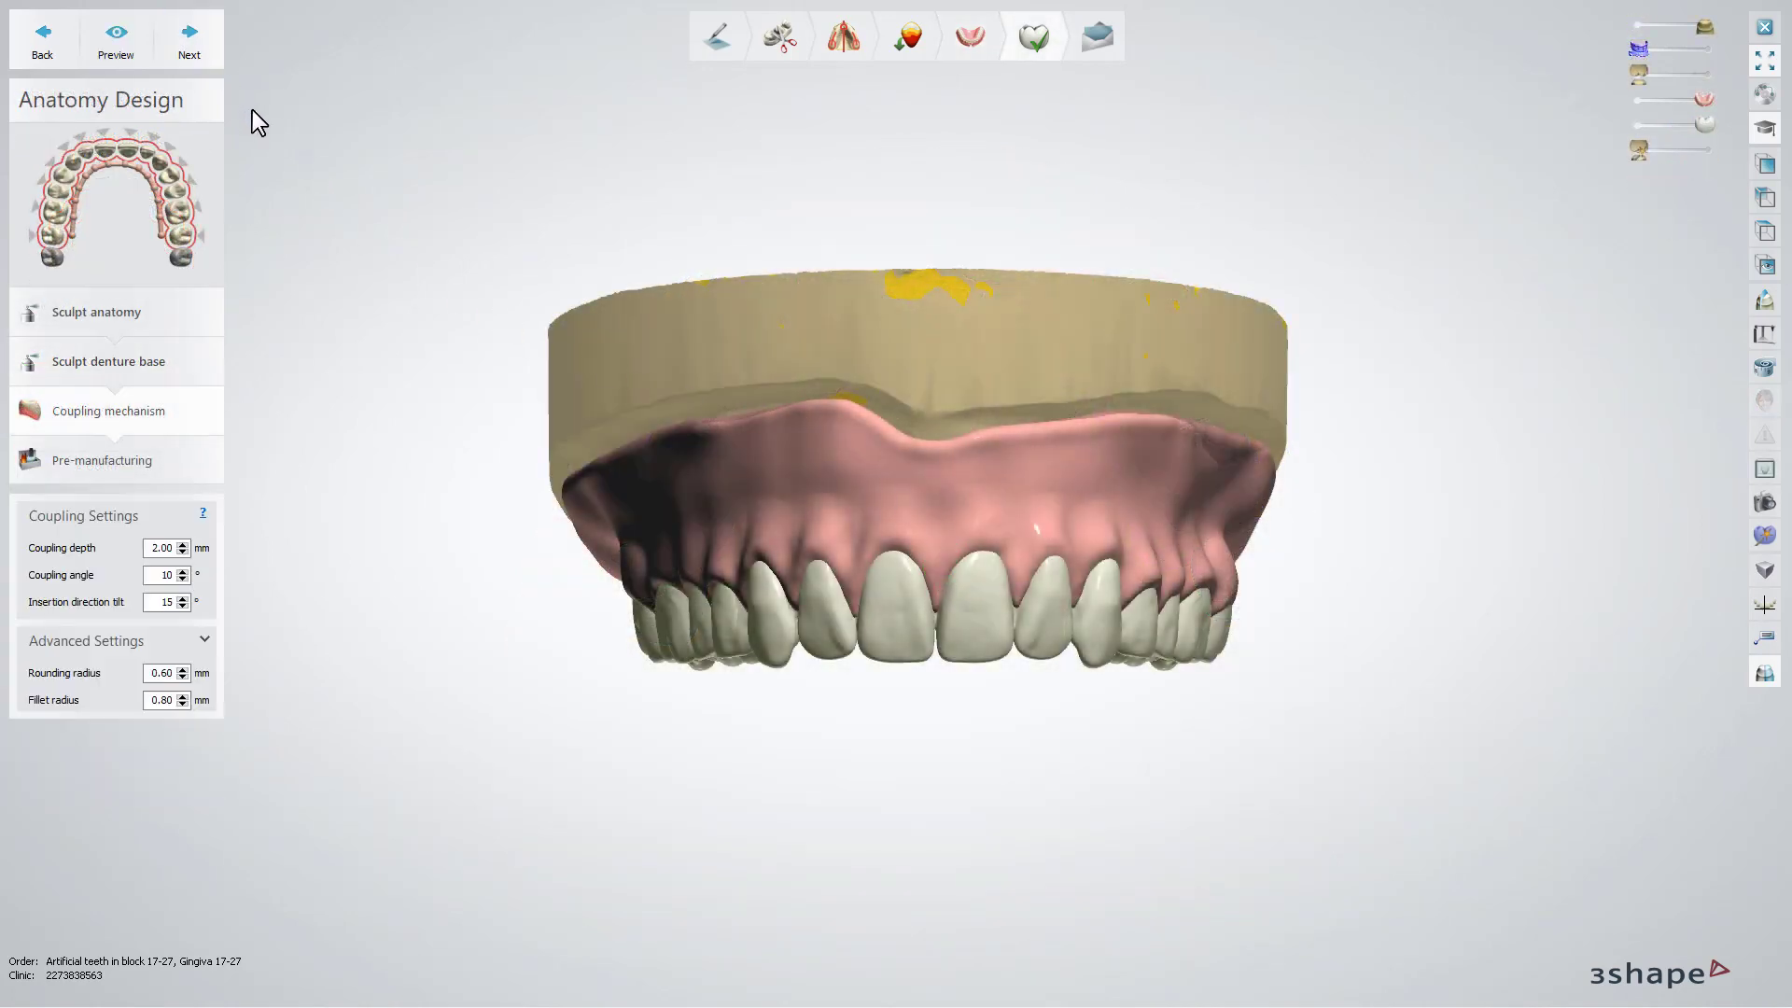
left_click(211, 51)
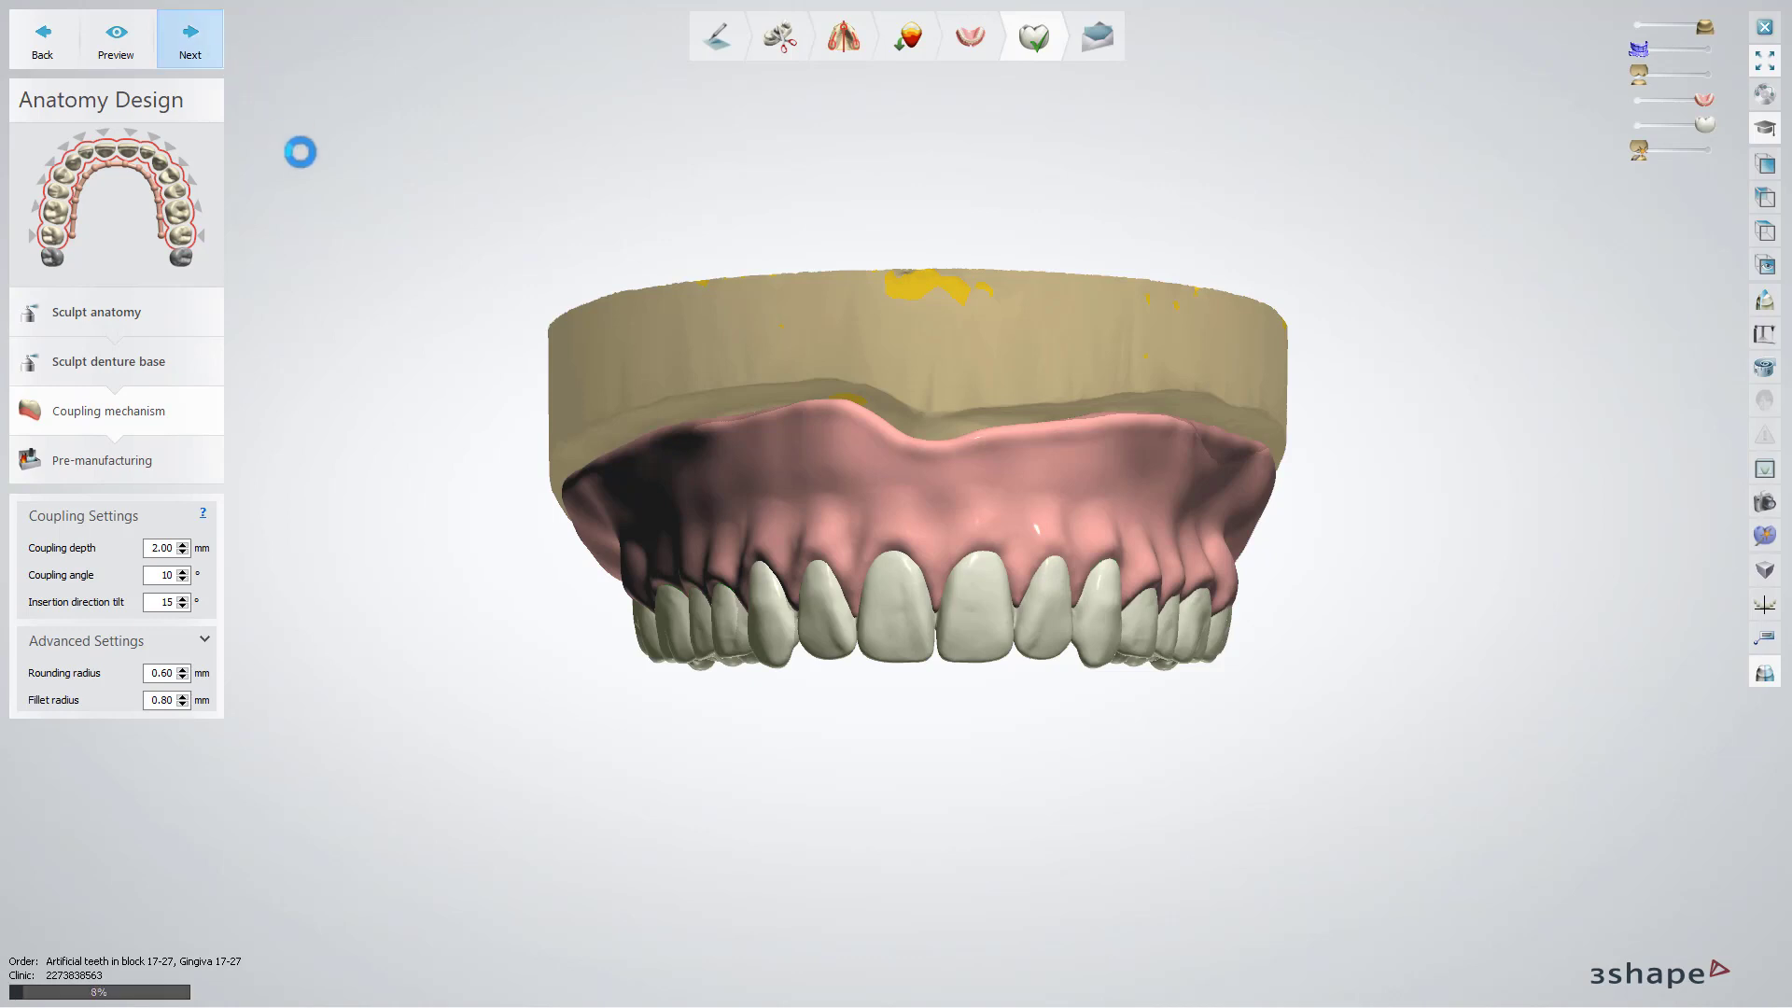
left_click(215, 56)
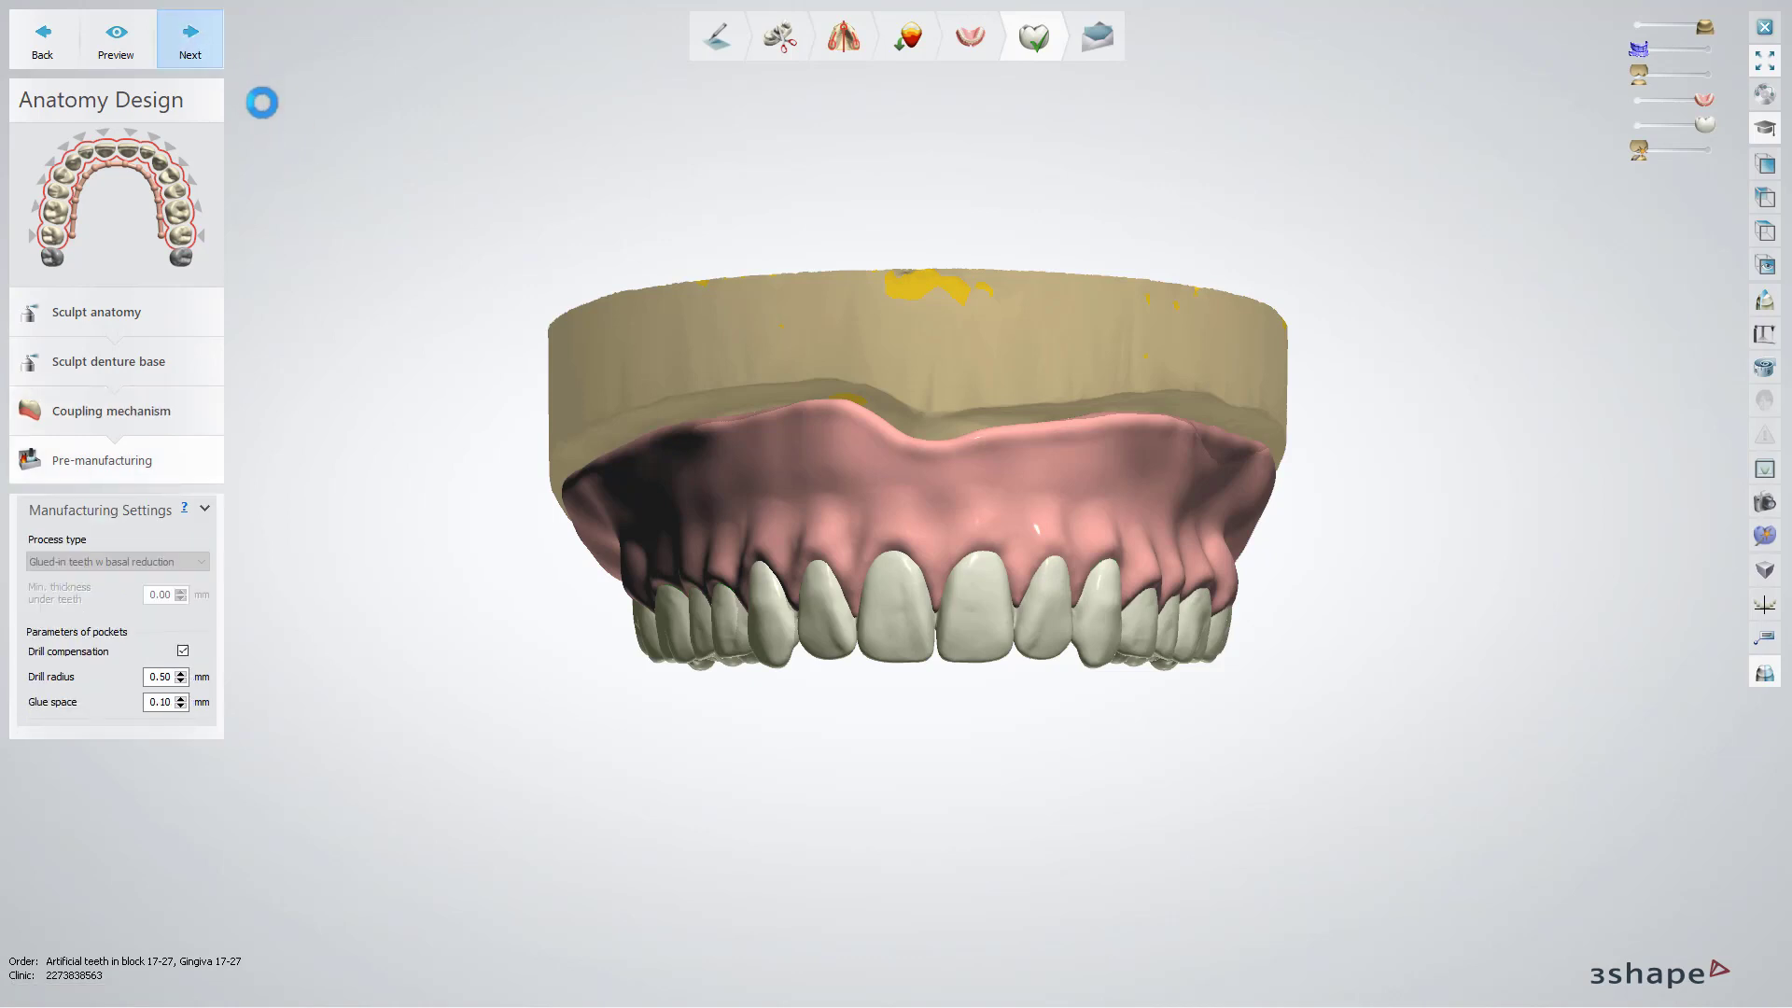